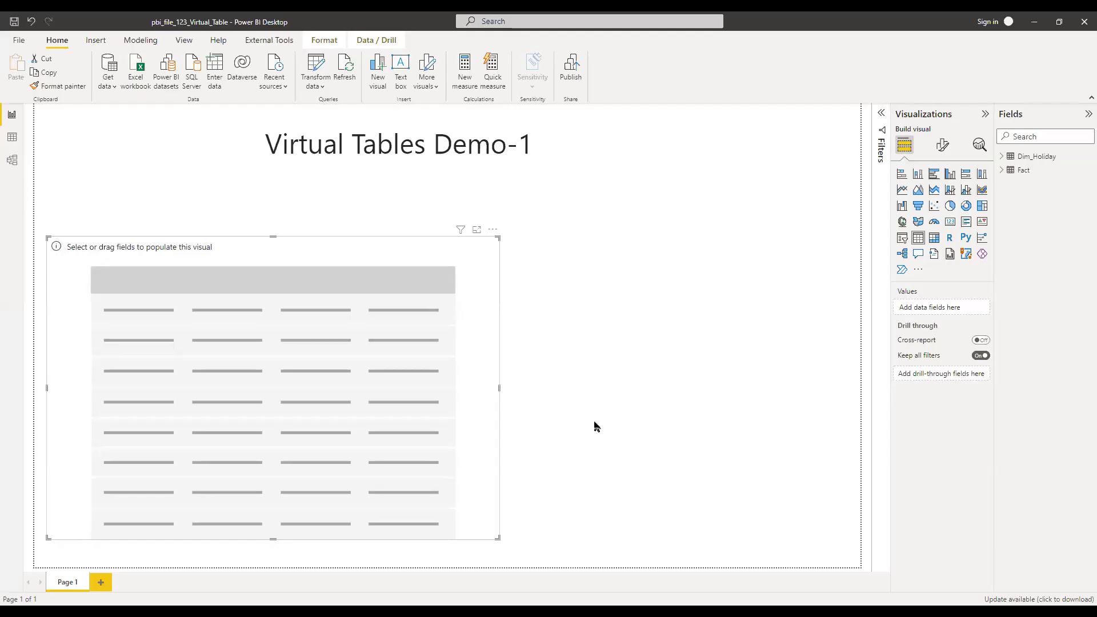
Review the data model and the contents of the Dim_Holiday and Fact tables
left_click(12, 160)
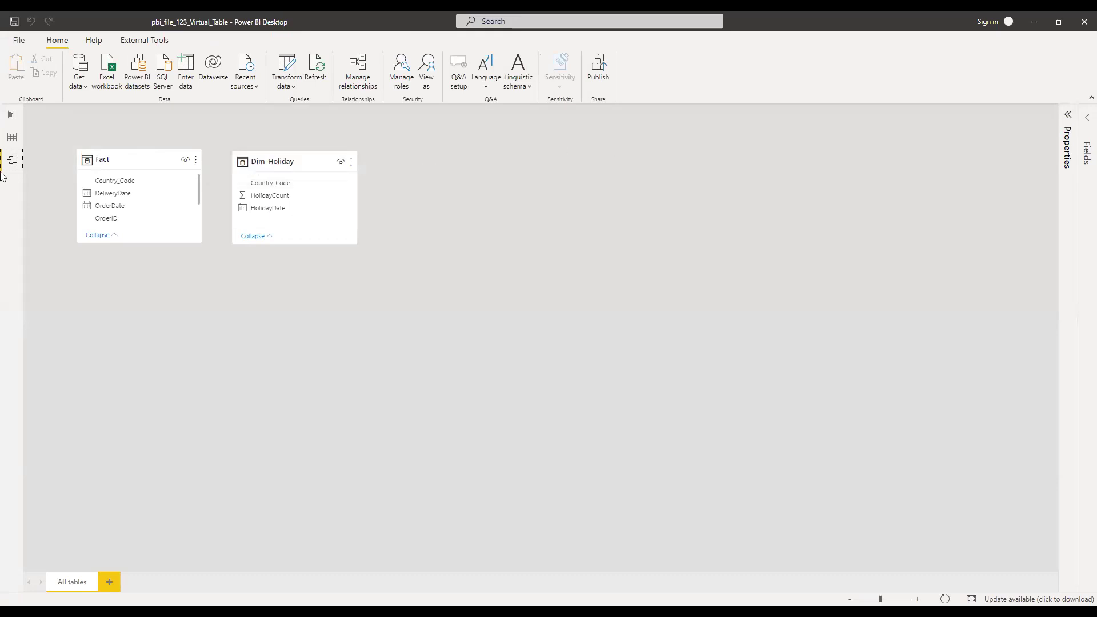
left_click(12, 137)
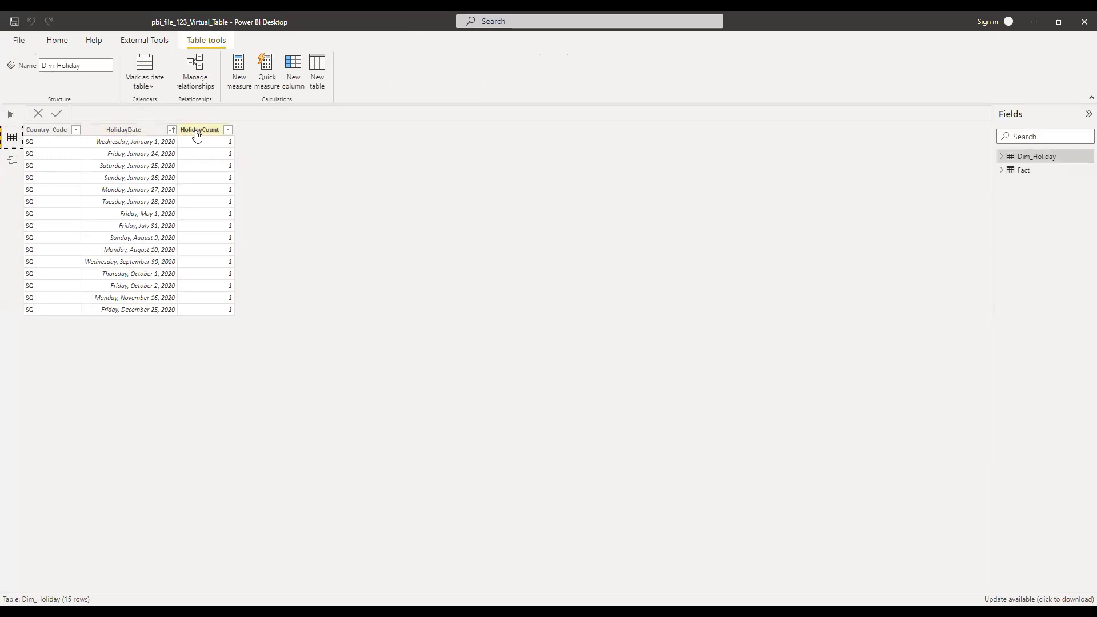
left_click(1063, 170)
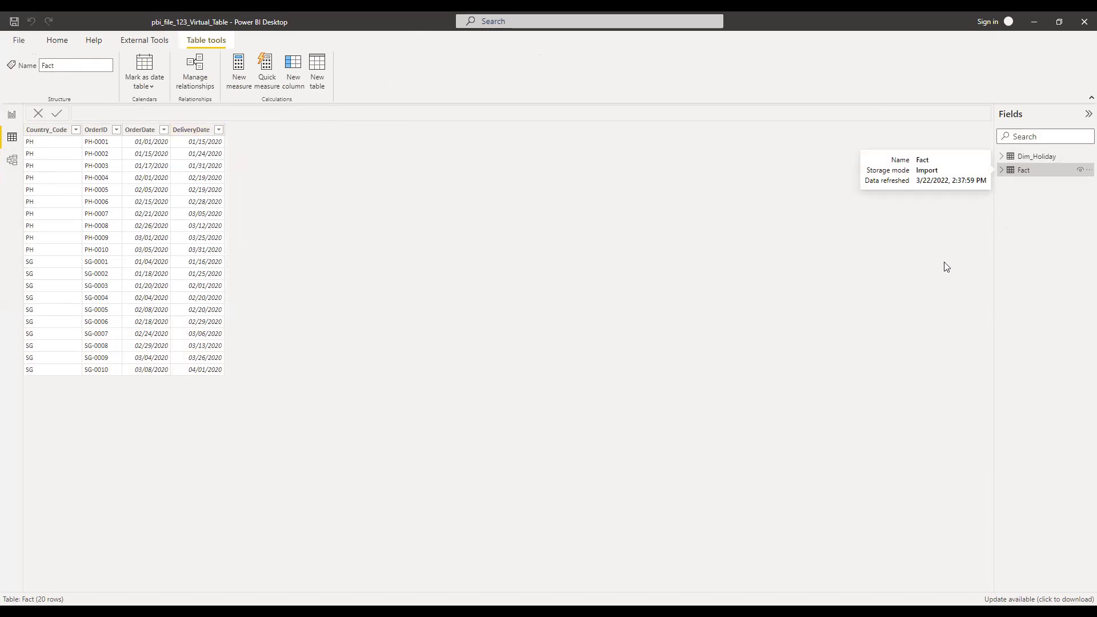
Create a calculated table with the formula Calendar_ex = CALENDAR(DATE(2020,01,01),DATE(2020,01,31))
left_click(316, 73)
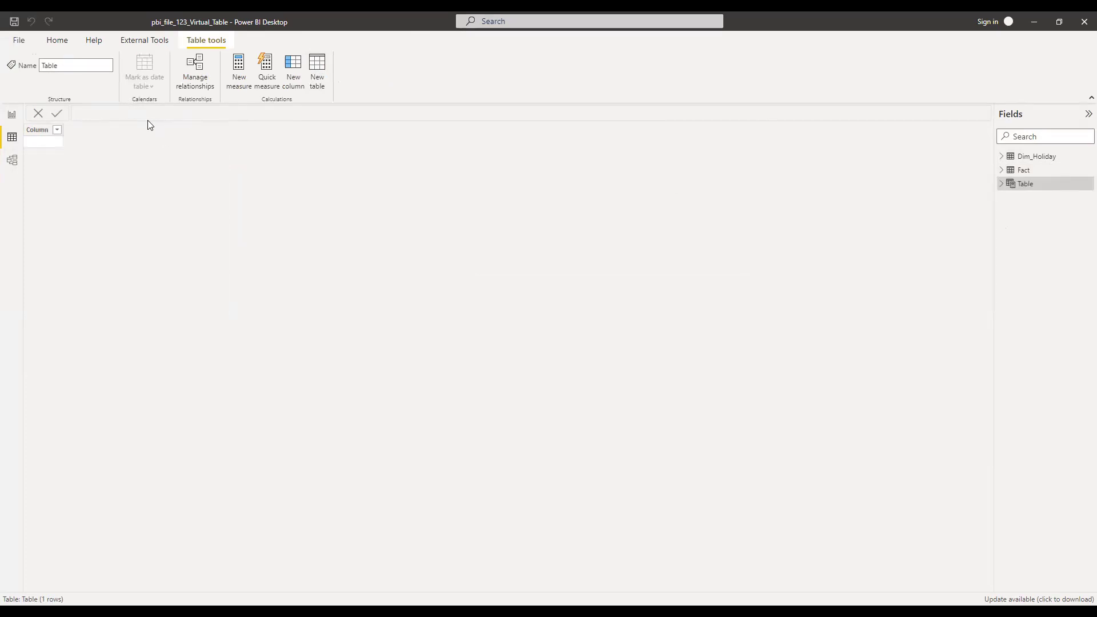
type("Ce")
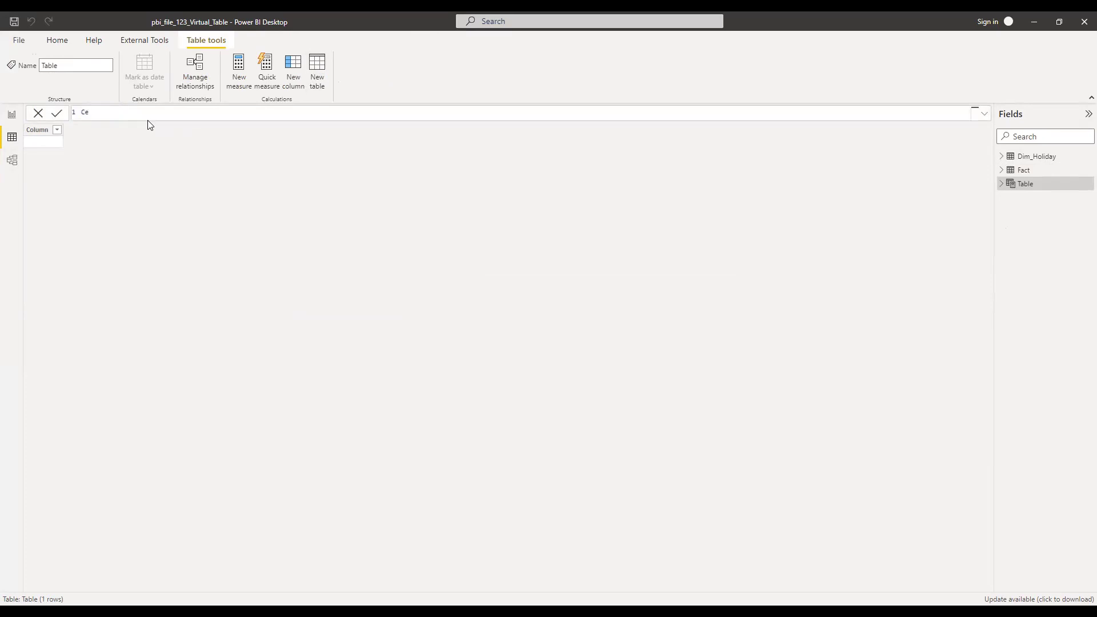
type("lendar_ex = cal")
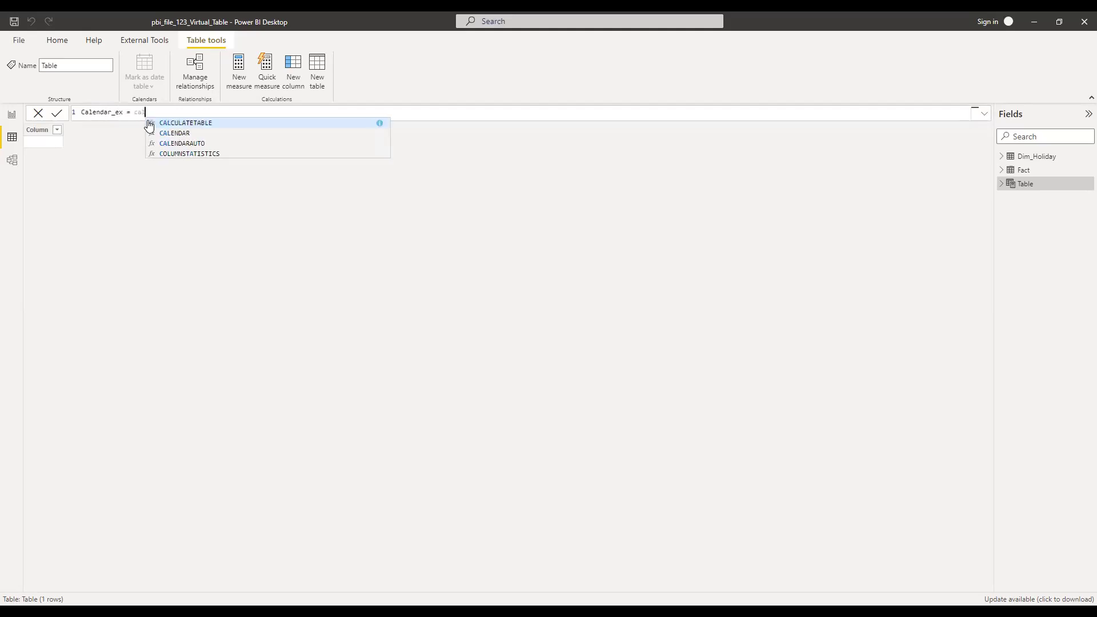
type("e")
key("Tab")
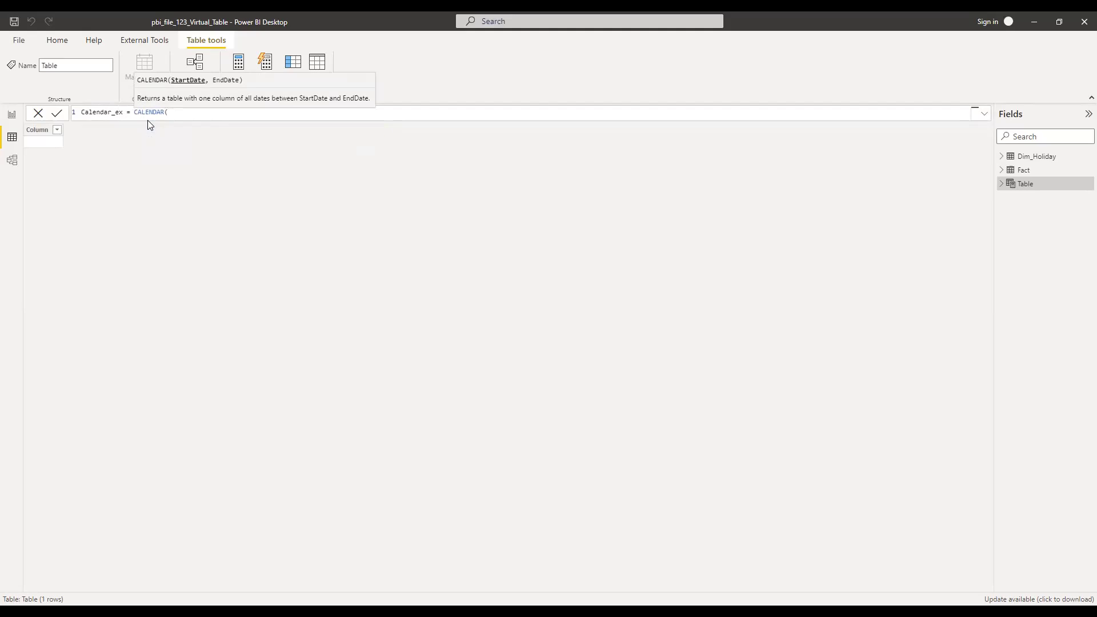
type("date")
key("Tab")
type("2020")
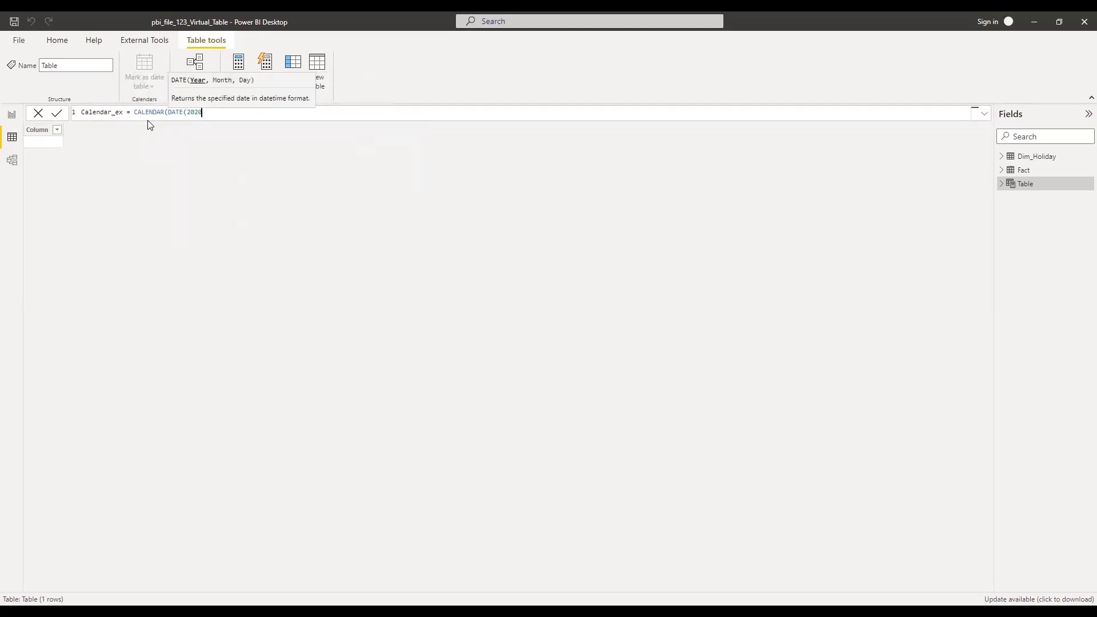
type(",01,01)")
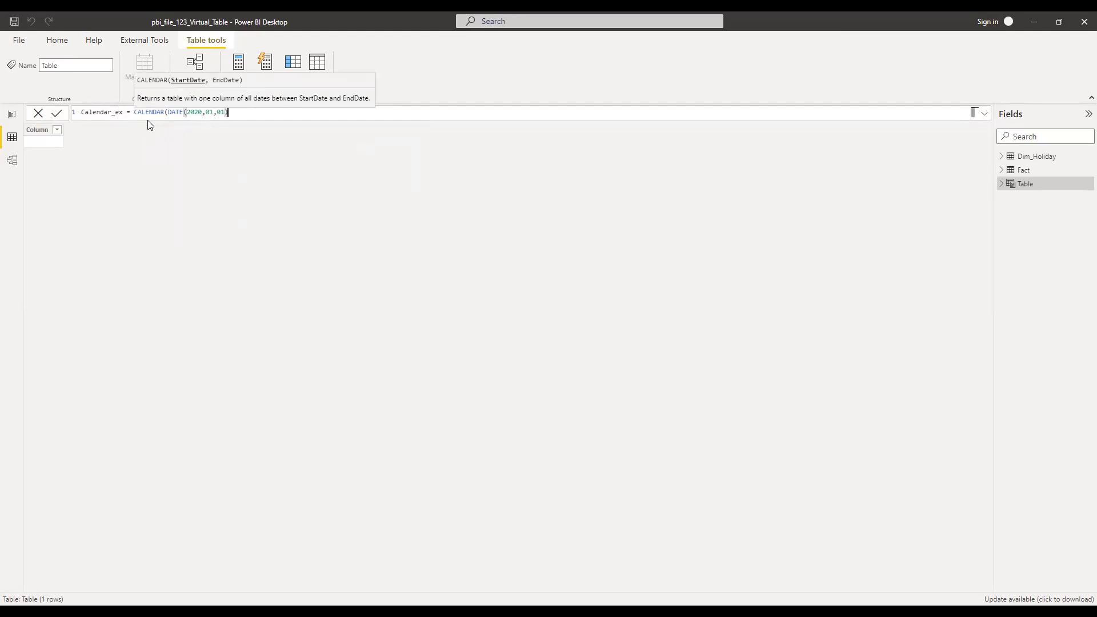
type(",date")
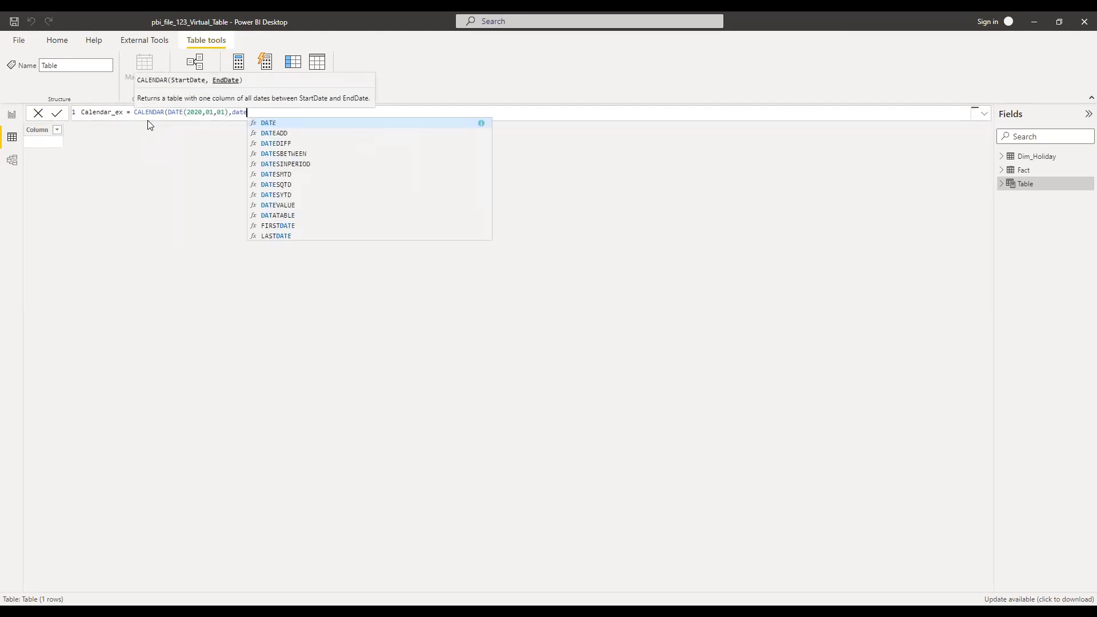
key("Tab")
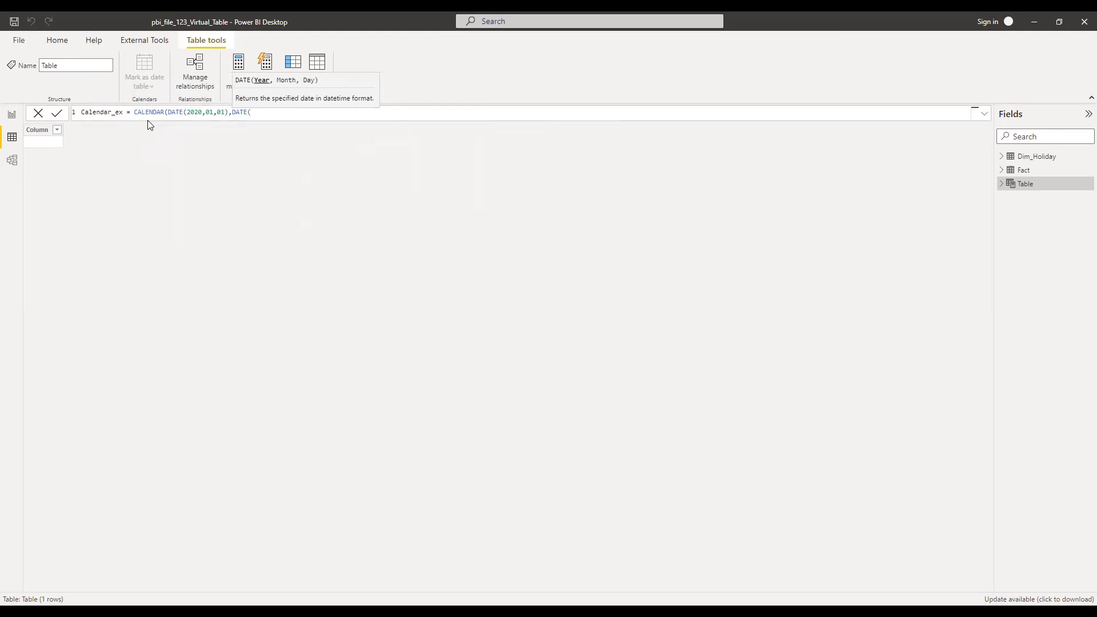
type("2020,01,31))")
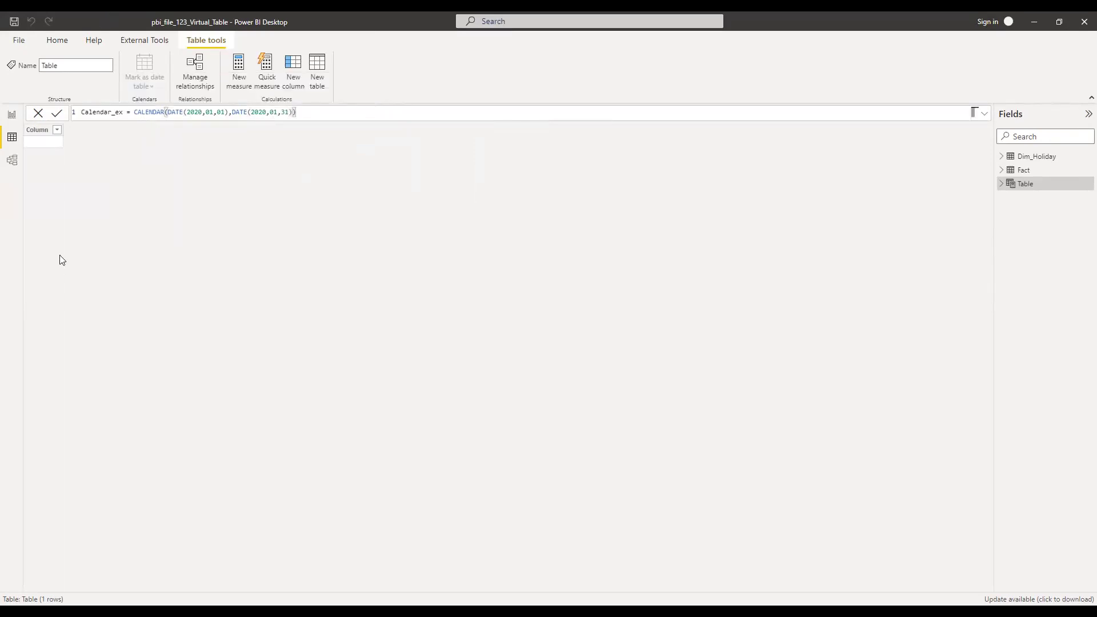
key("Return")
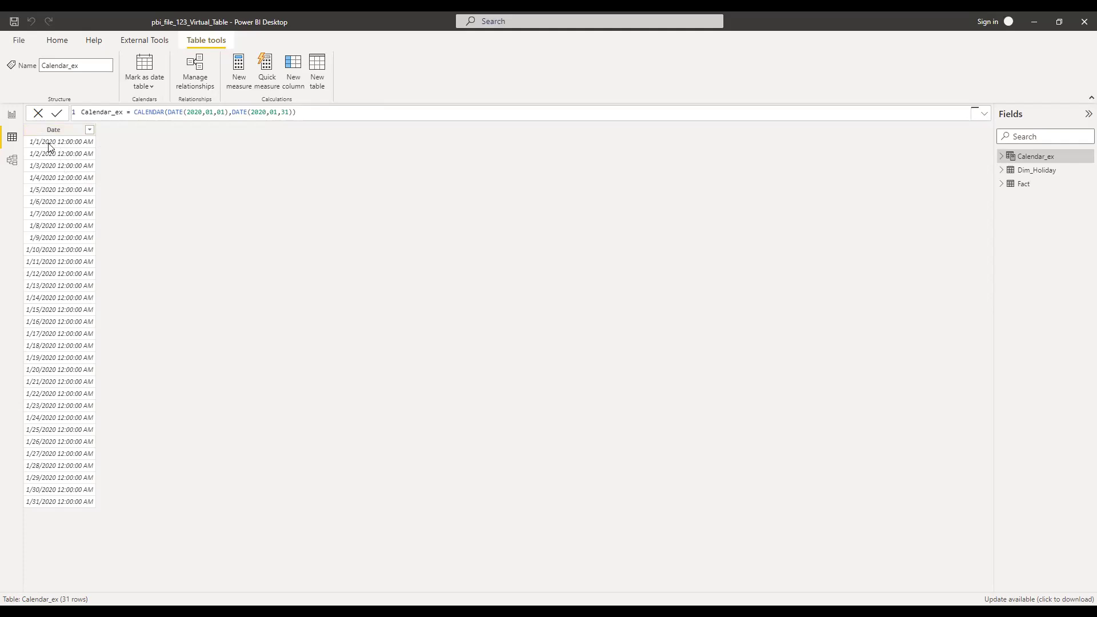
Check the holiday dates in the Dim_Holiday table and return to the Calendar_ex table
left_click(1002, 171)
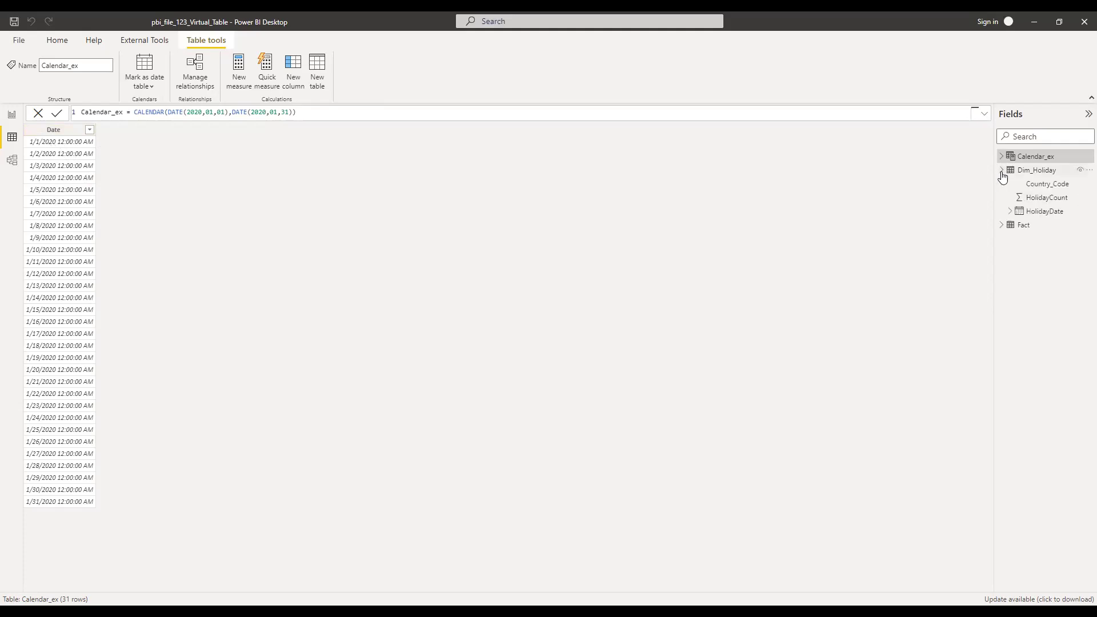
left_click(1020, 171)
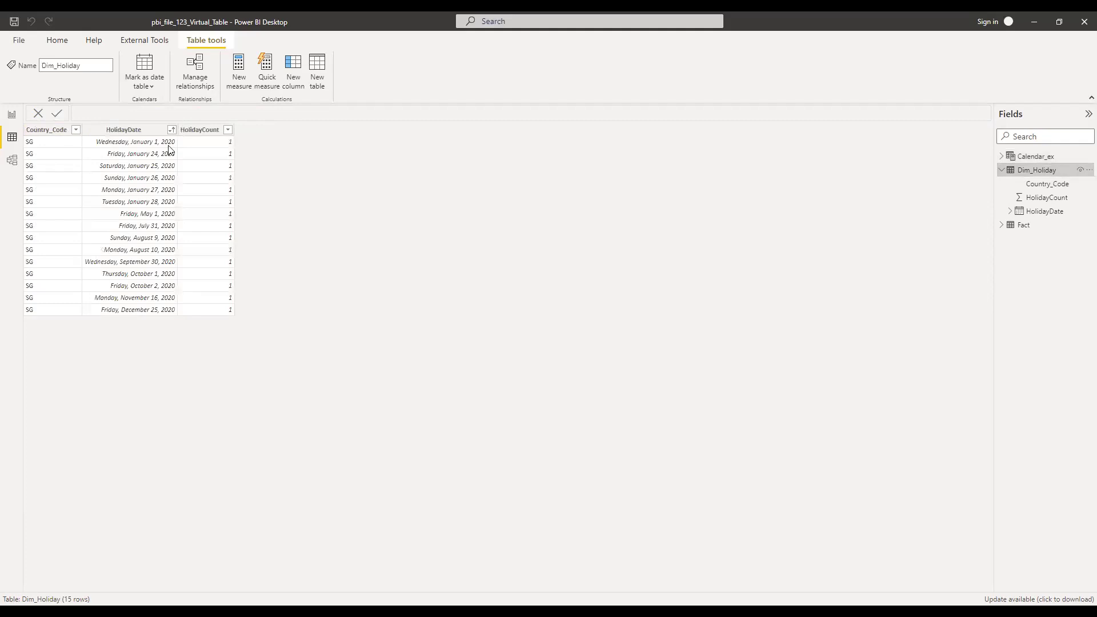
left_click(1023, 156)
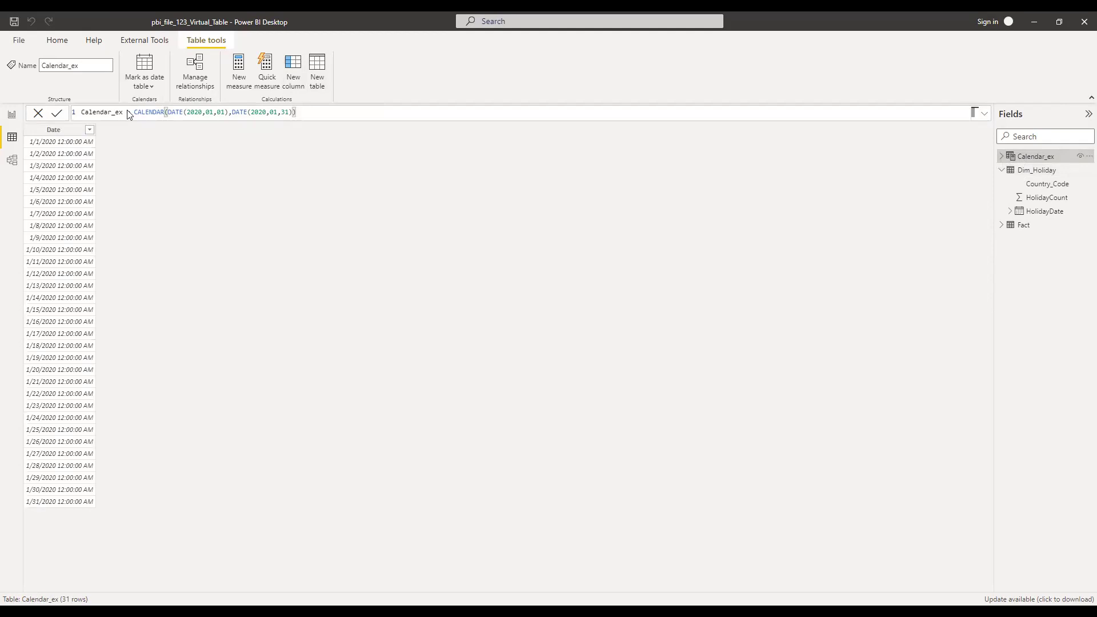
Add a calculated column to Calendar_ex with the formula holiday_flag = LOOKUPVALUE(Dim_Holiday[HolidayCount],Dim_Holiday[HolidayDate],Calendar_ex[Date])
left_click(293, 68)
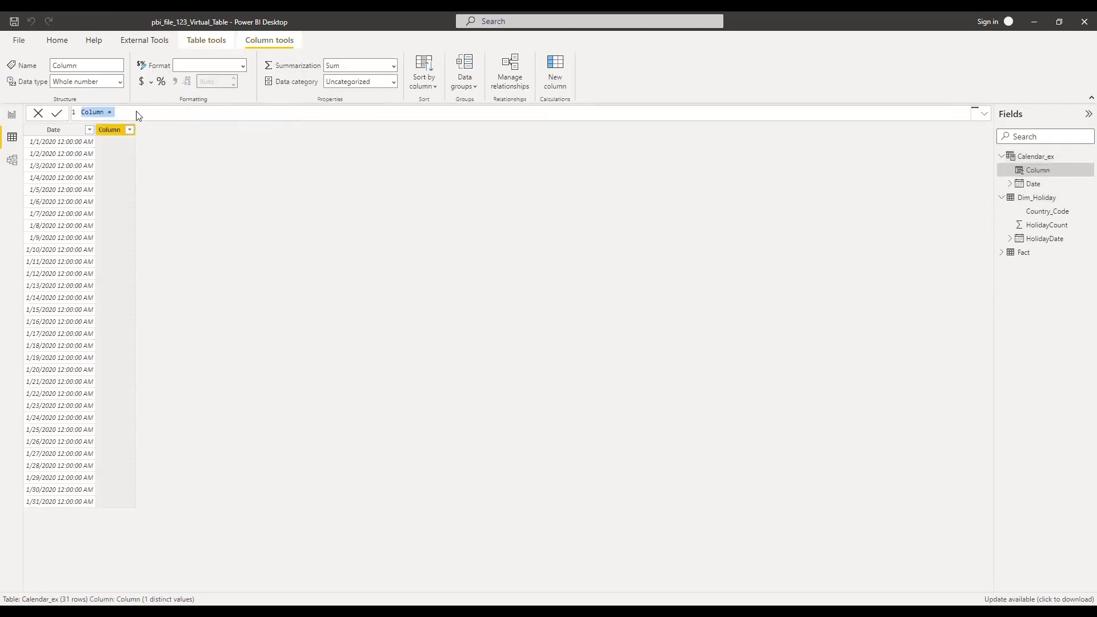
type("holi")
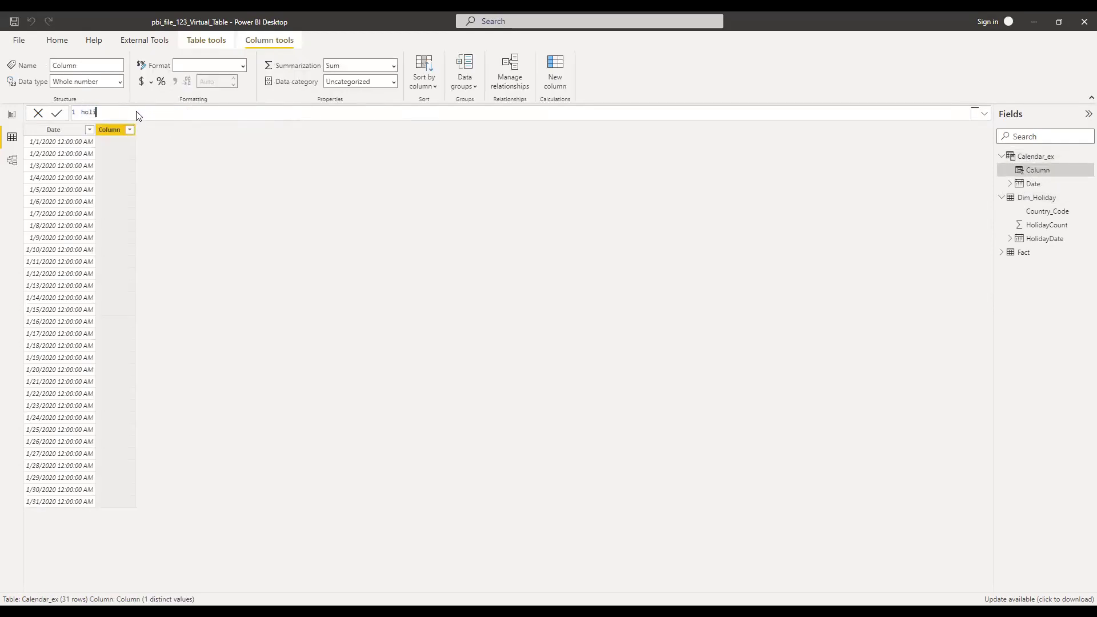
type("day_flag= l")
key("Tab")
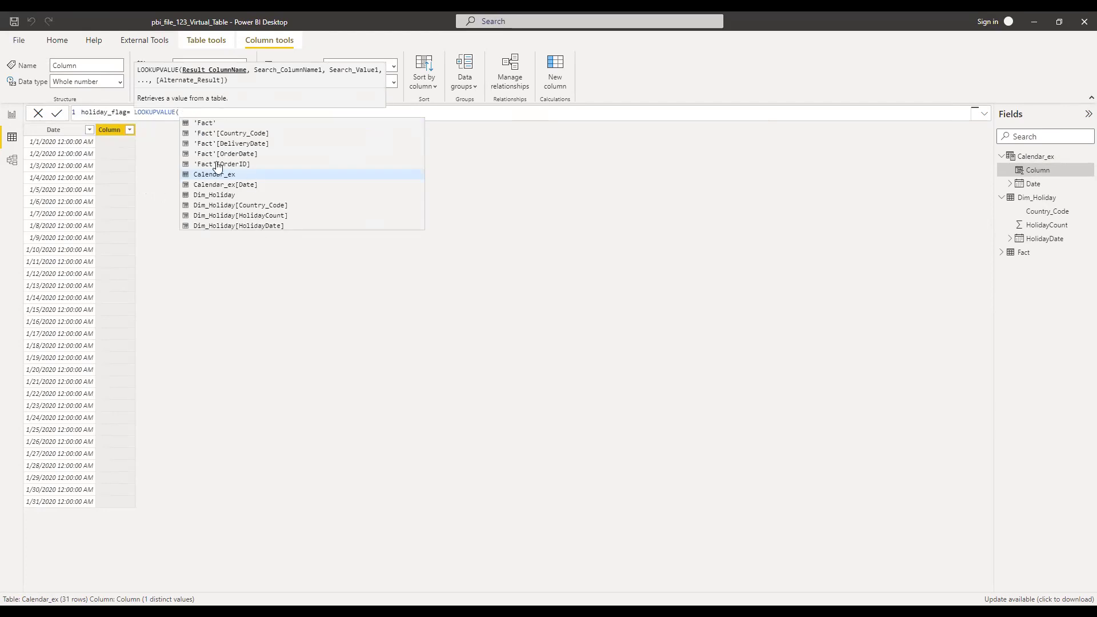
left_click(243, 216)
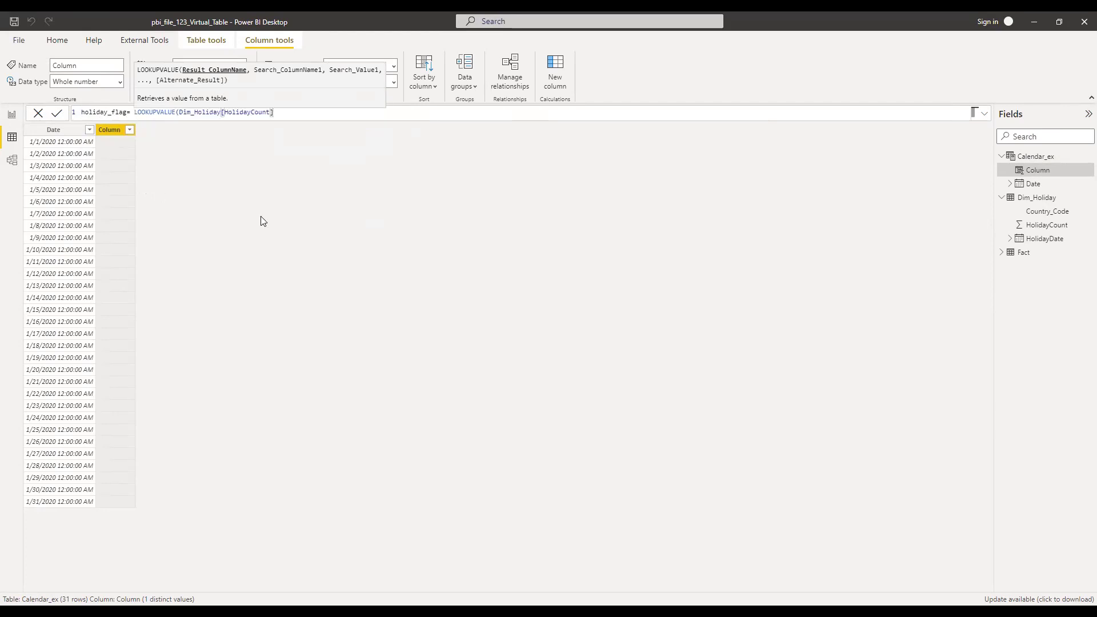
type(",")
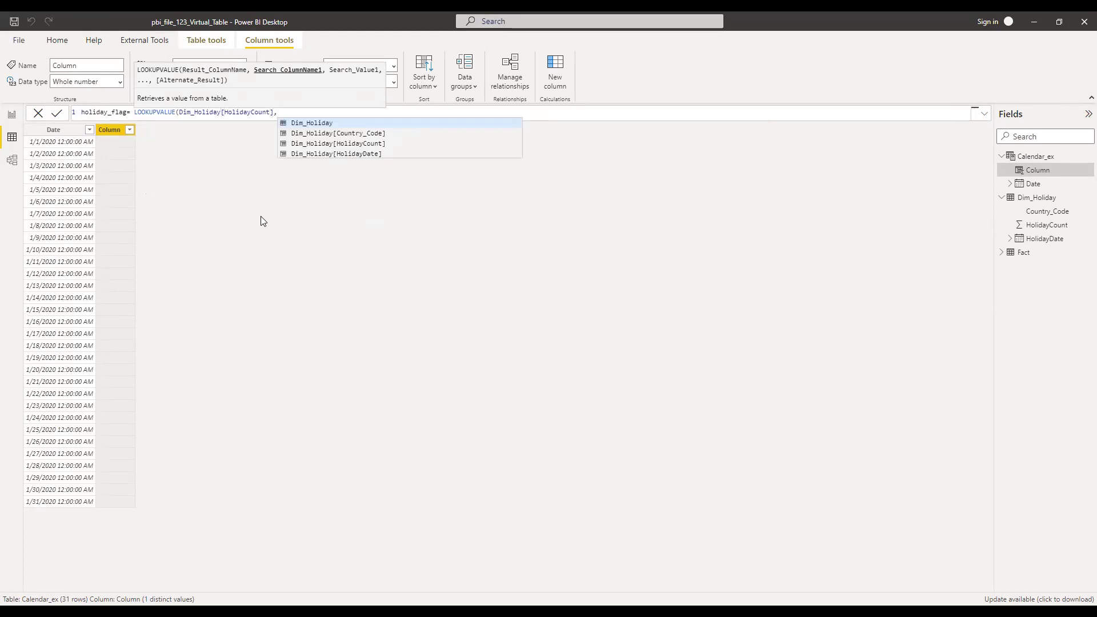
left_click(353, 155)
type(",")
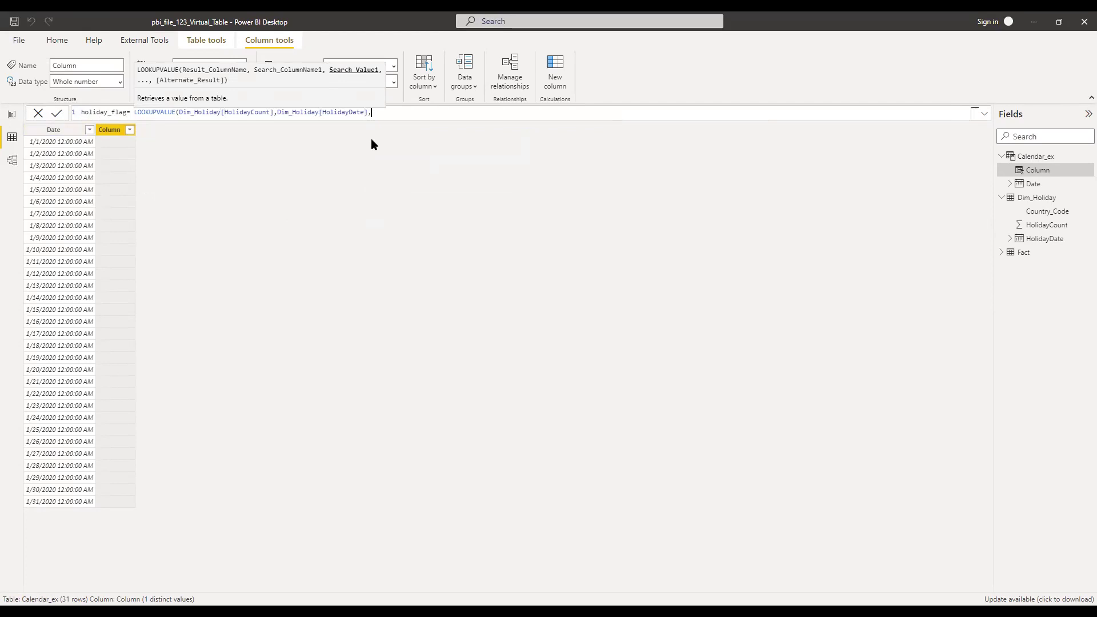
type("date")
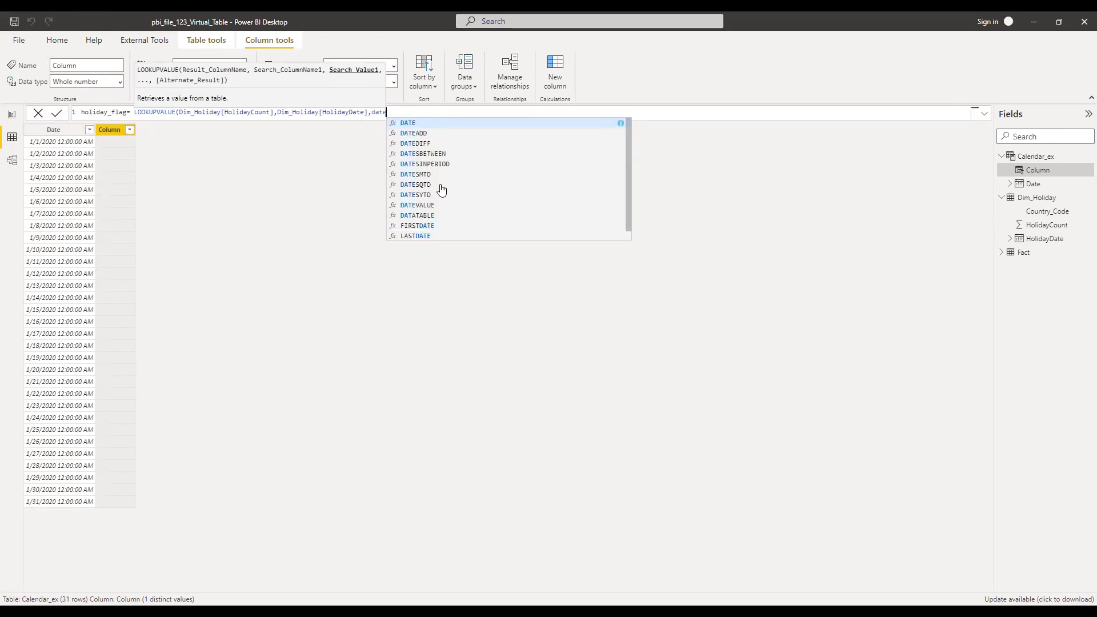
scroll(435, 223, "down", 1)
left_click(427, 238)
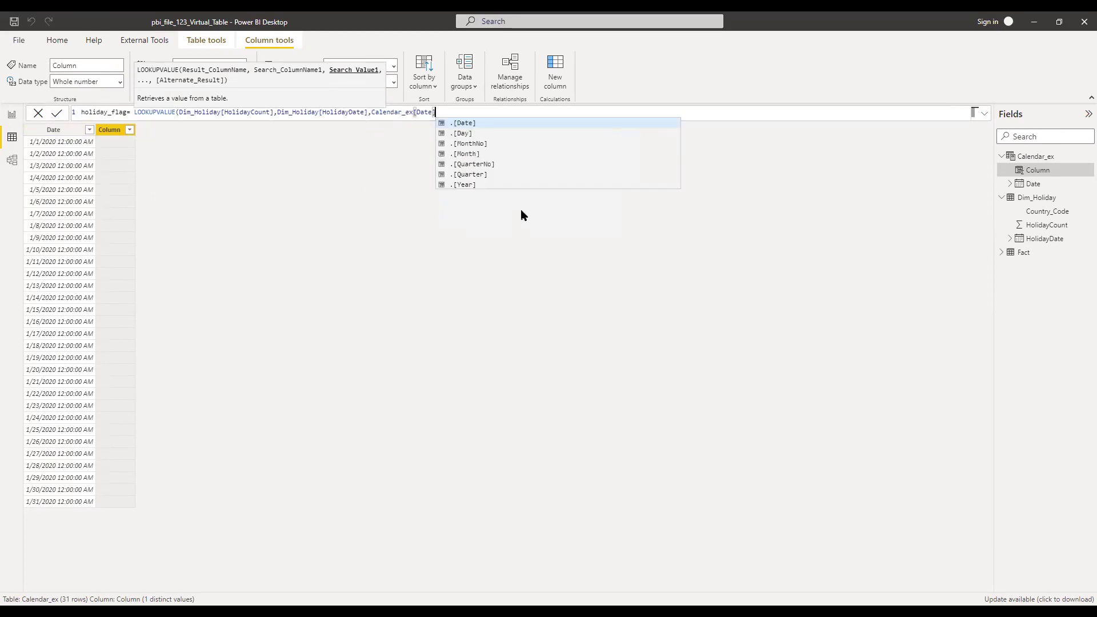
type(")")
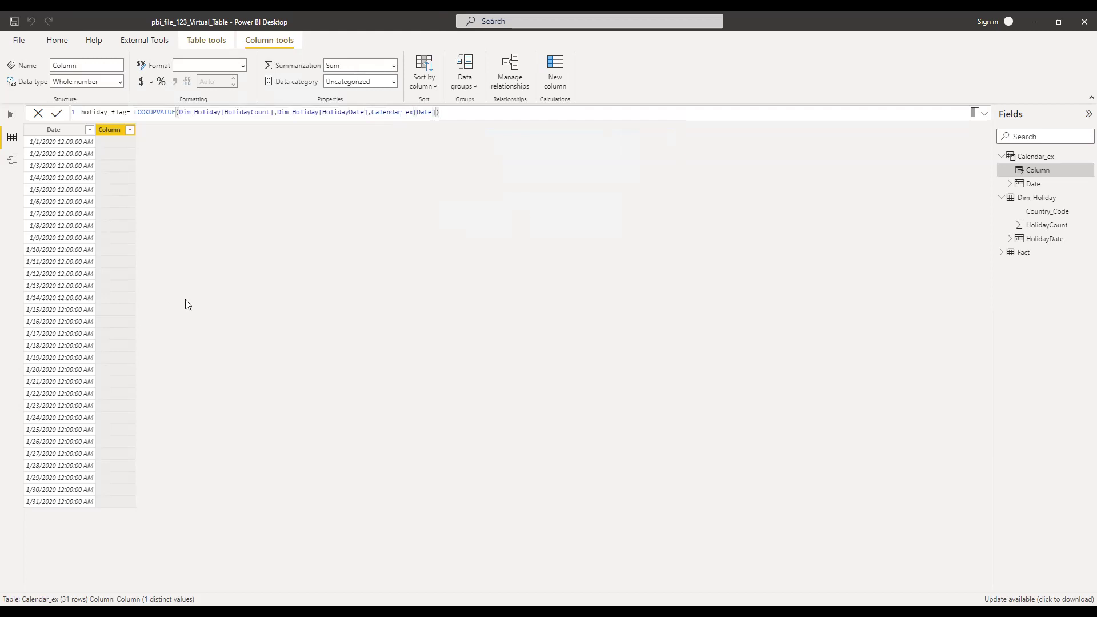
key("Return")
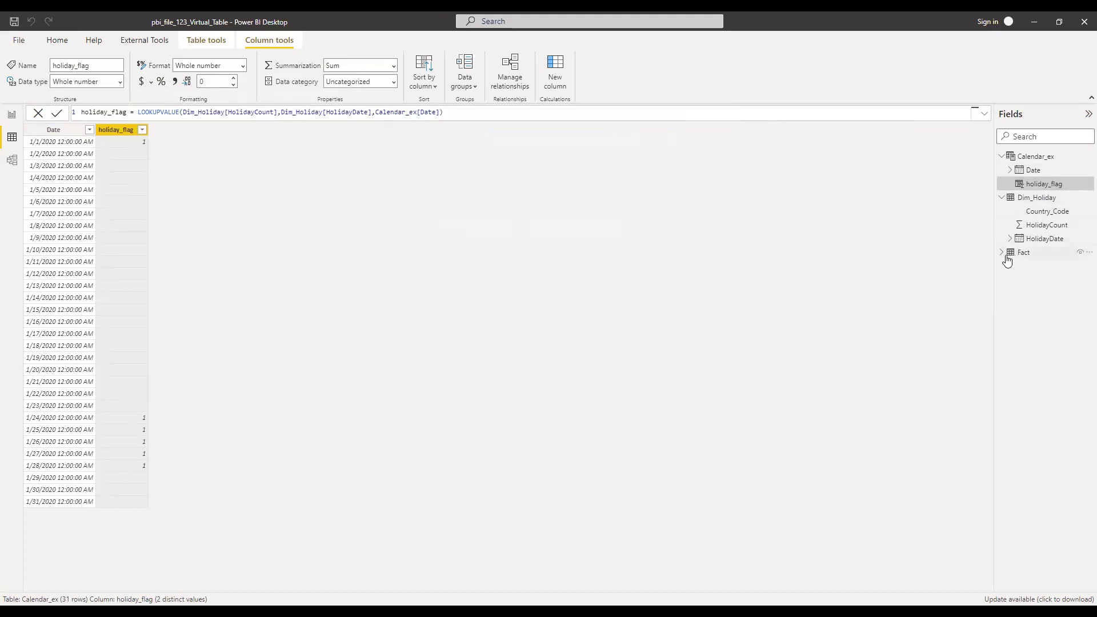
From the Fact table, create a calculated table with the formula fact_new = CALCULATETABLE('Fact','Fact'[Country_Code]= "SG")
left_click(1026, 255)
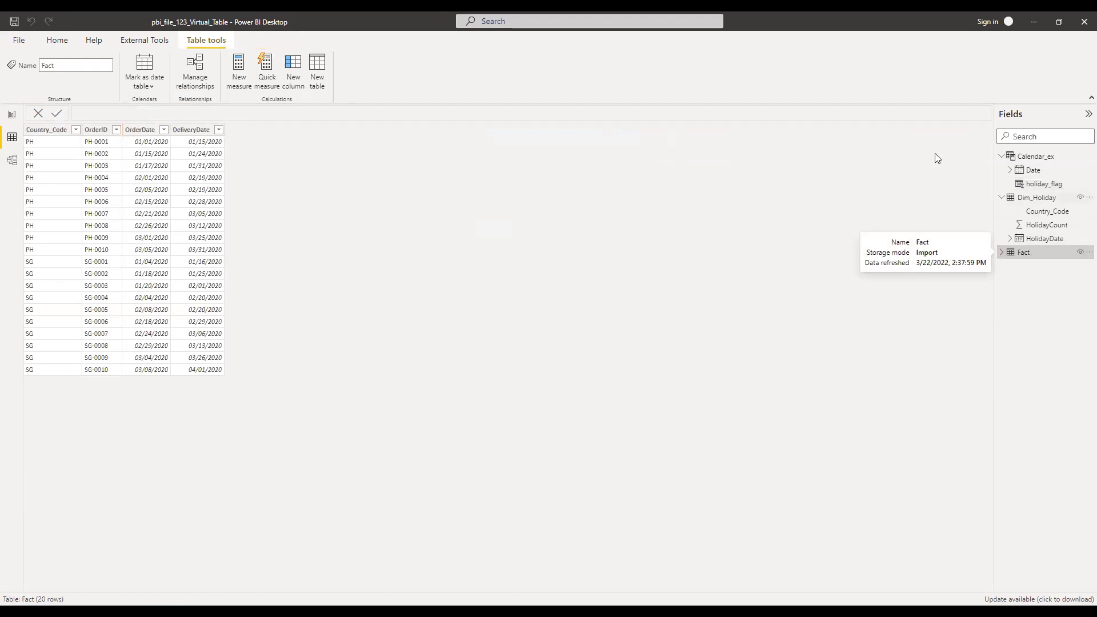
left_click(318, 71)
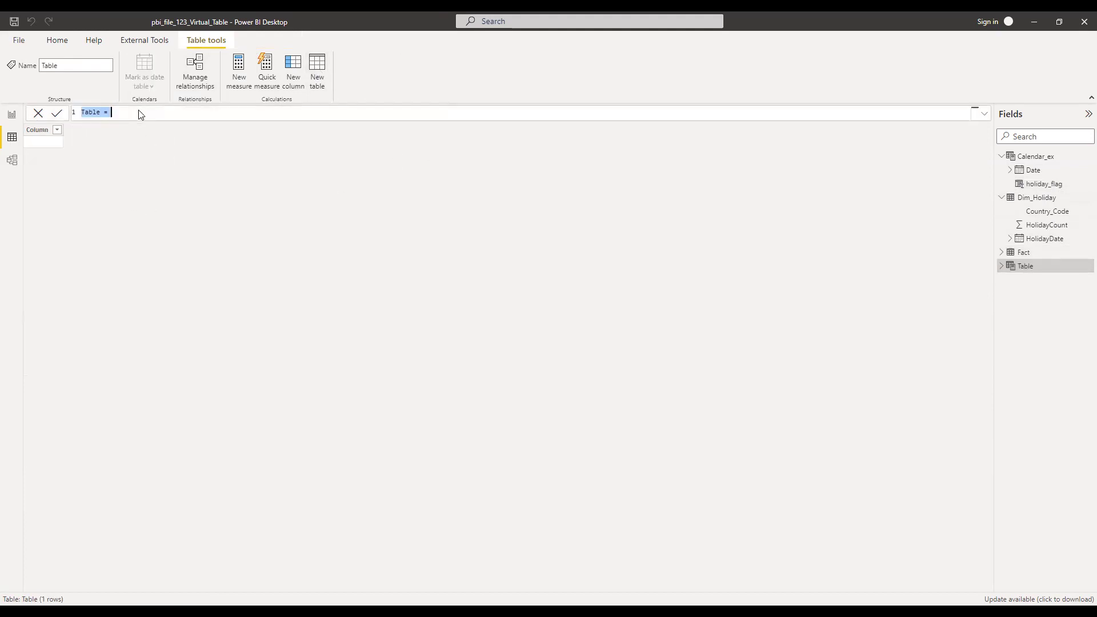
type("fact_new = CAL")
key("Tab")
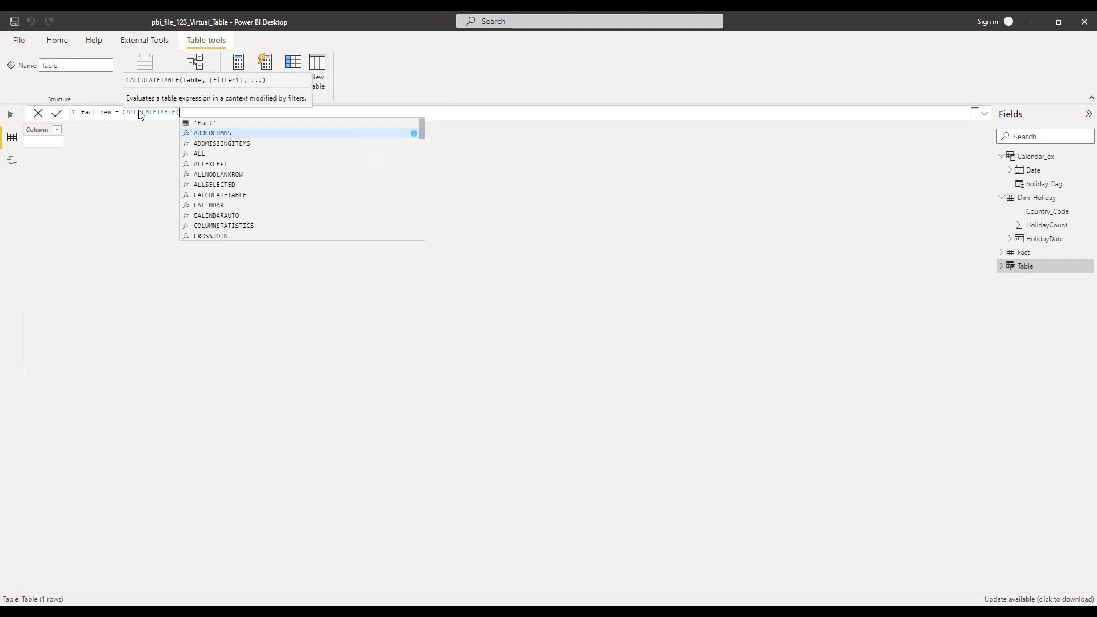
type("'F")
key("Tab")
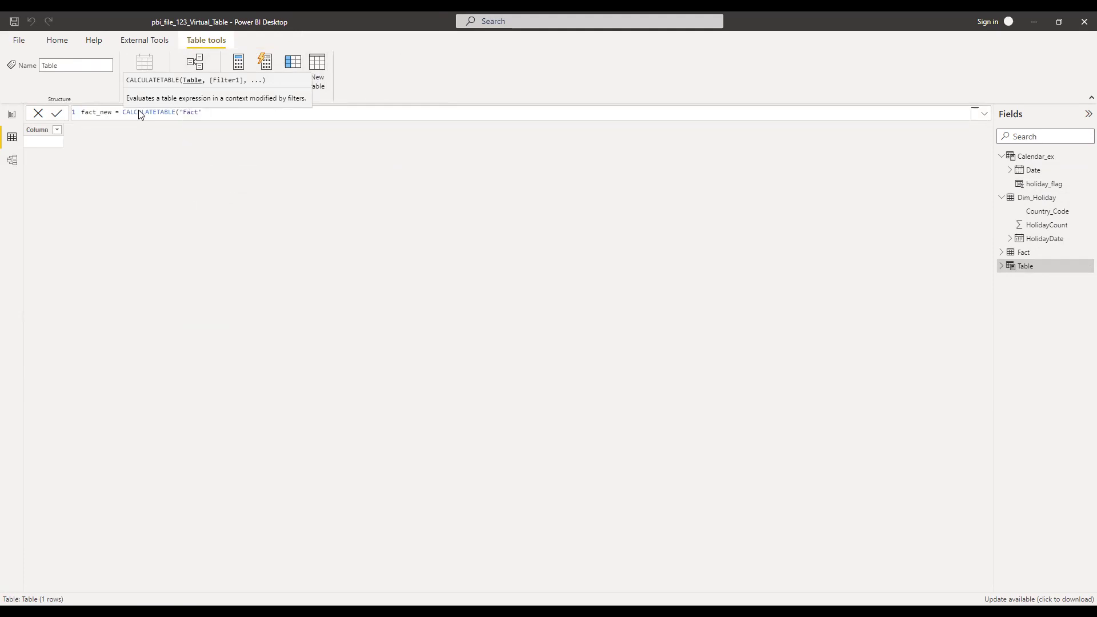
type(",")
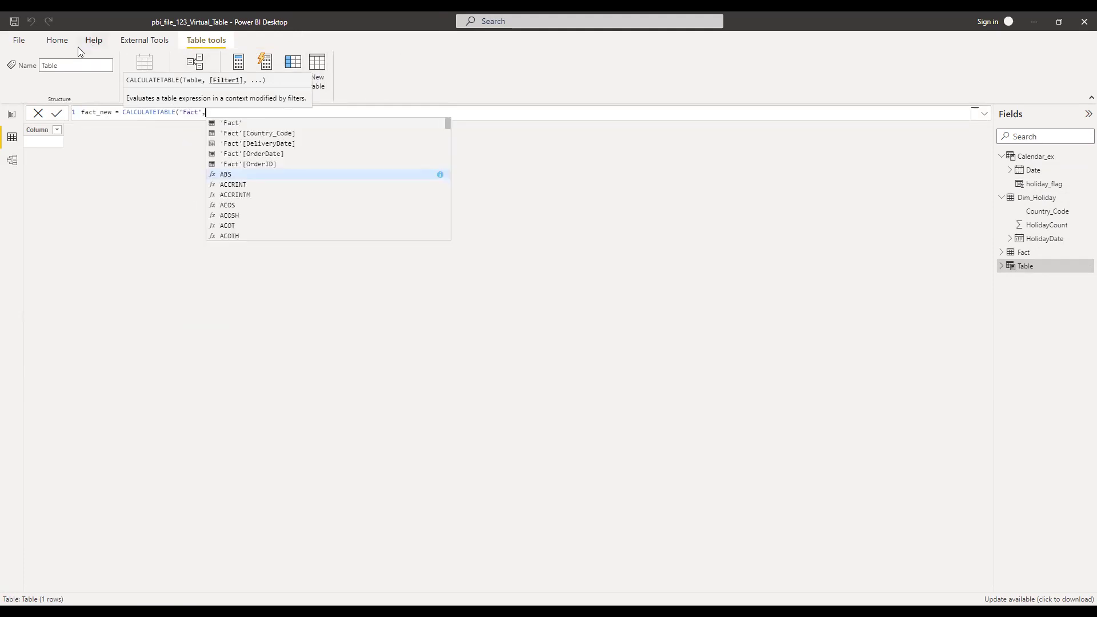
left_click(258, 134)
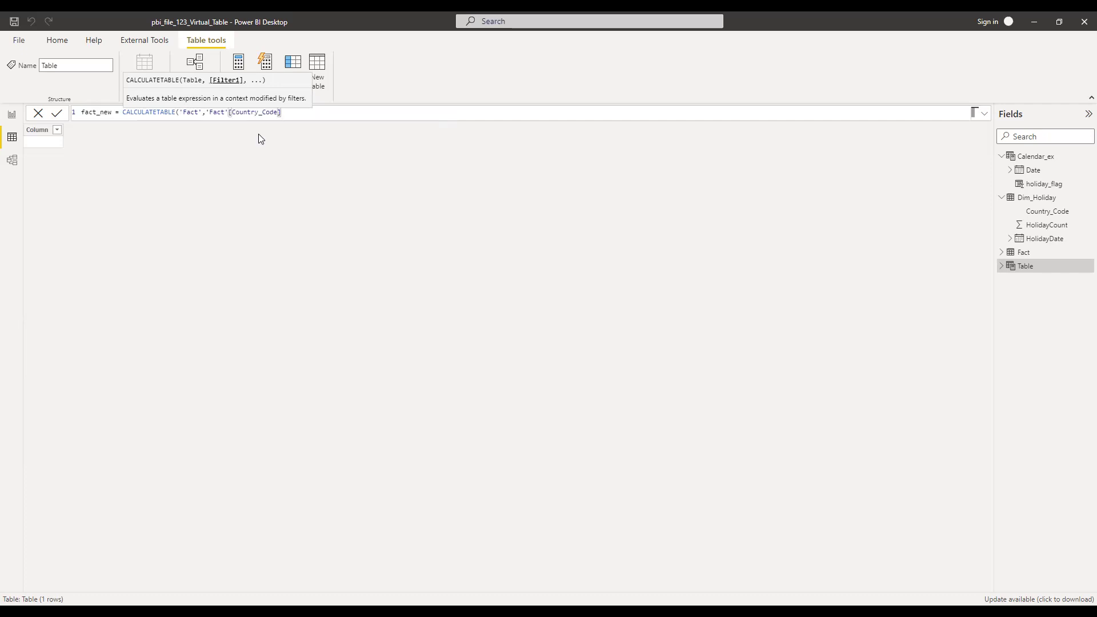
type("= \"SG\")")
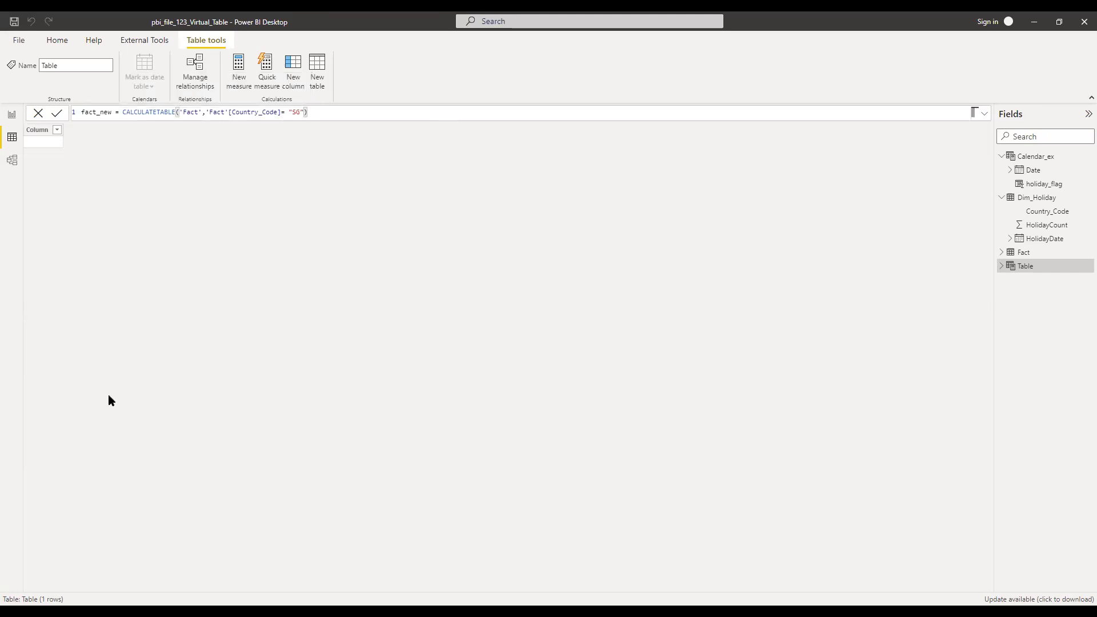
key("Return")
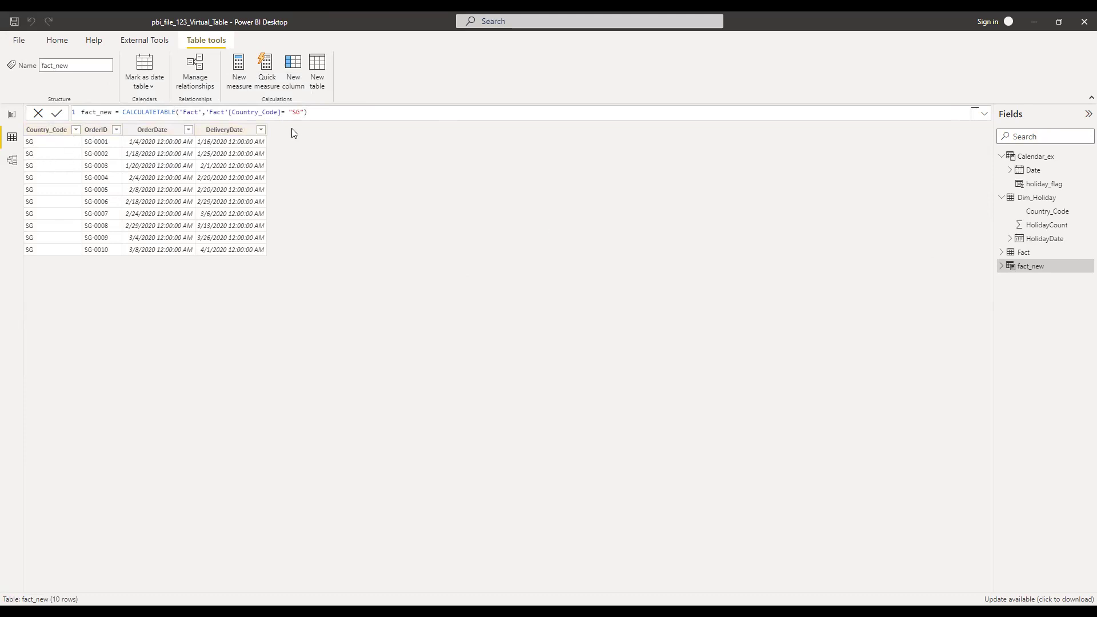
Examine the OrderDate and DeliveryDate columns of the fact_new table and collapse the Calendar_ex fields
left_click(130, 142)
left_click(218, 131)
left_click(1002, 156)
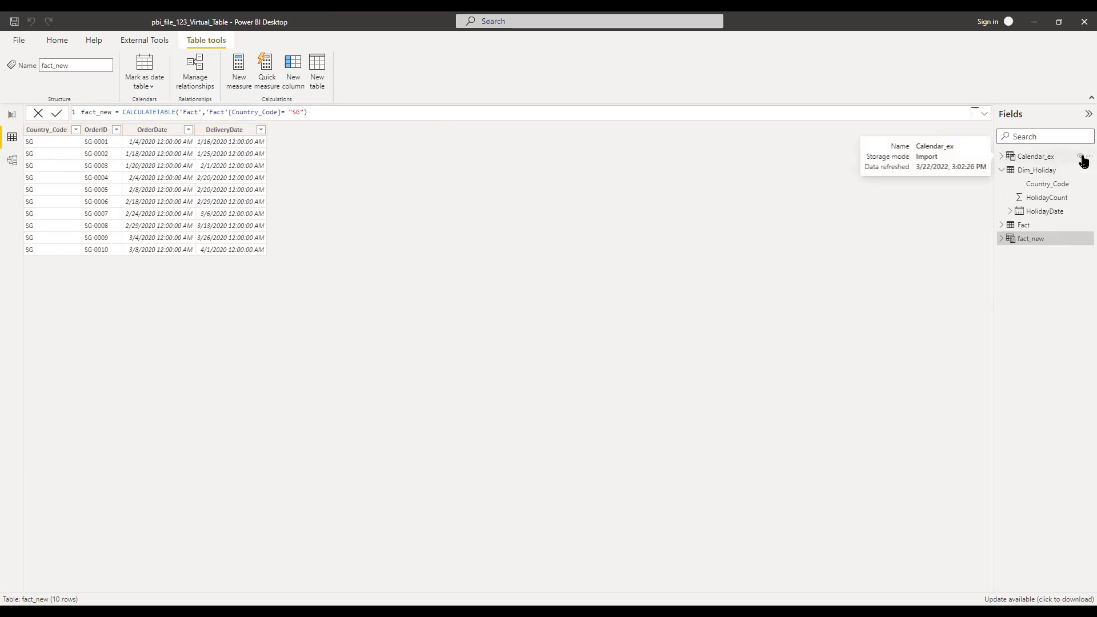
Delete the Calendar_ex table from the model
left_click(1085, 159)
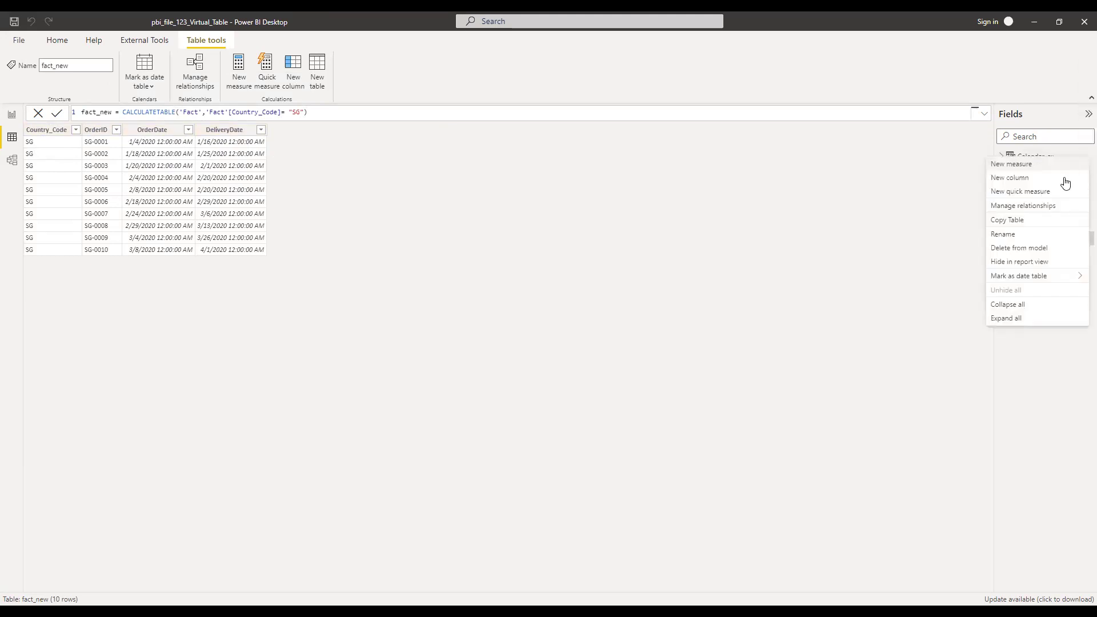
left_click(1018, 250)
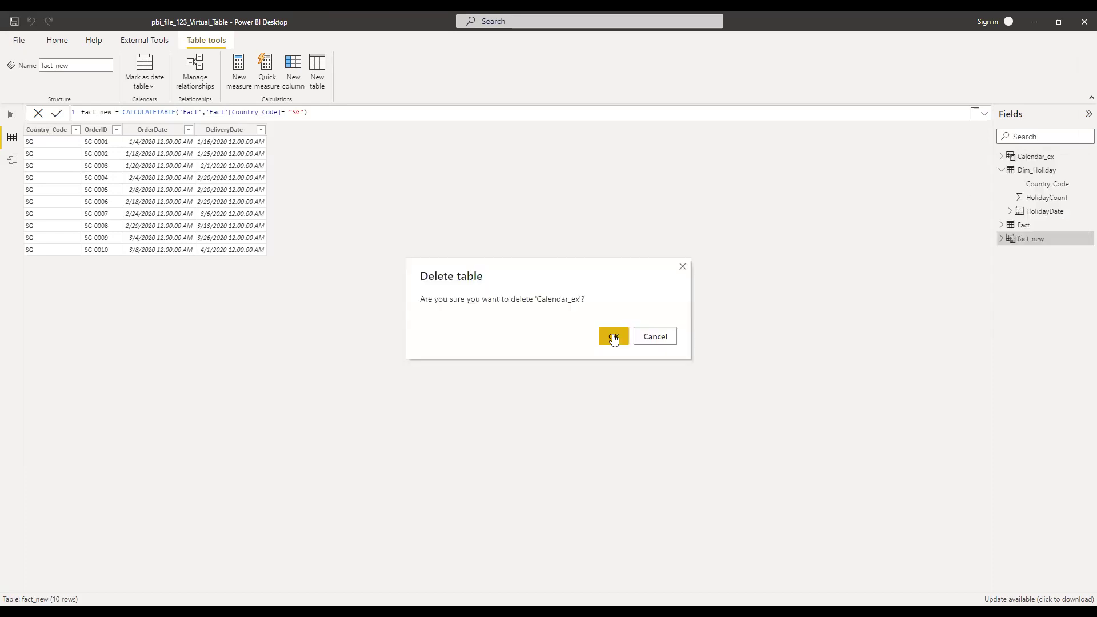
key("Escape")
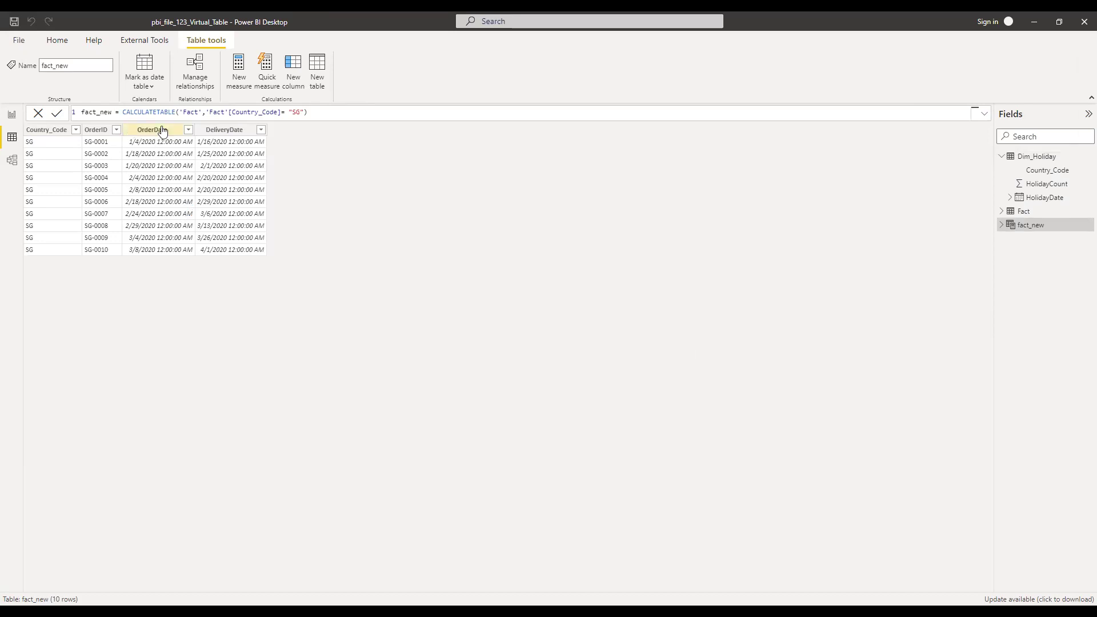
Start a fact_new calculated column Holiday_Count with the variable v_calendar = CALENDAR(fact_new[OrderDate],fact_new[DeliveryDate])
left_click(295, 74)
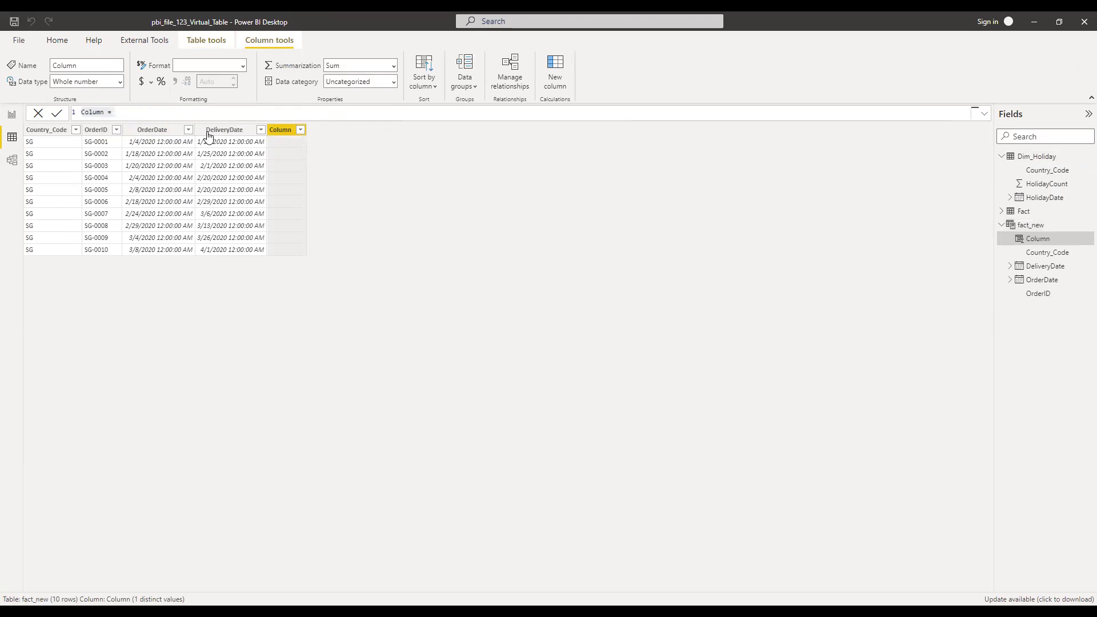
type("y_Count =")
key("shift+Return")
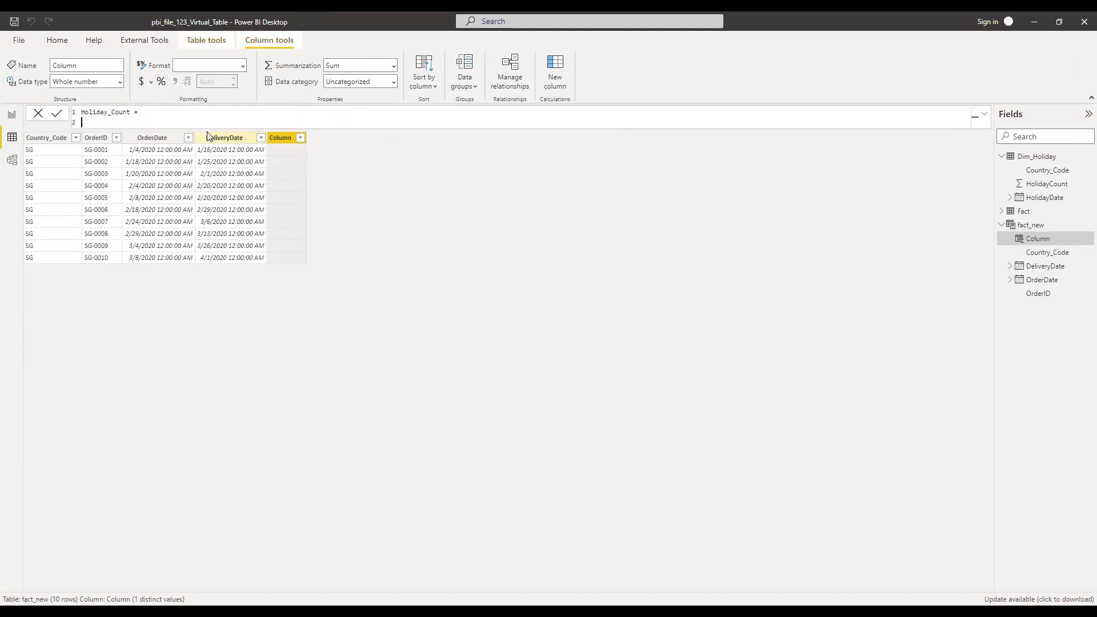
type("var v_calendar = cal")
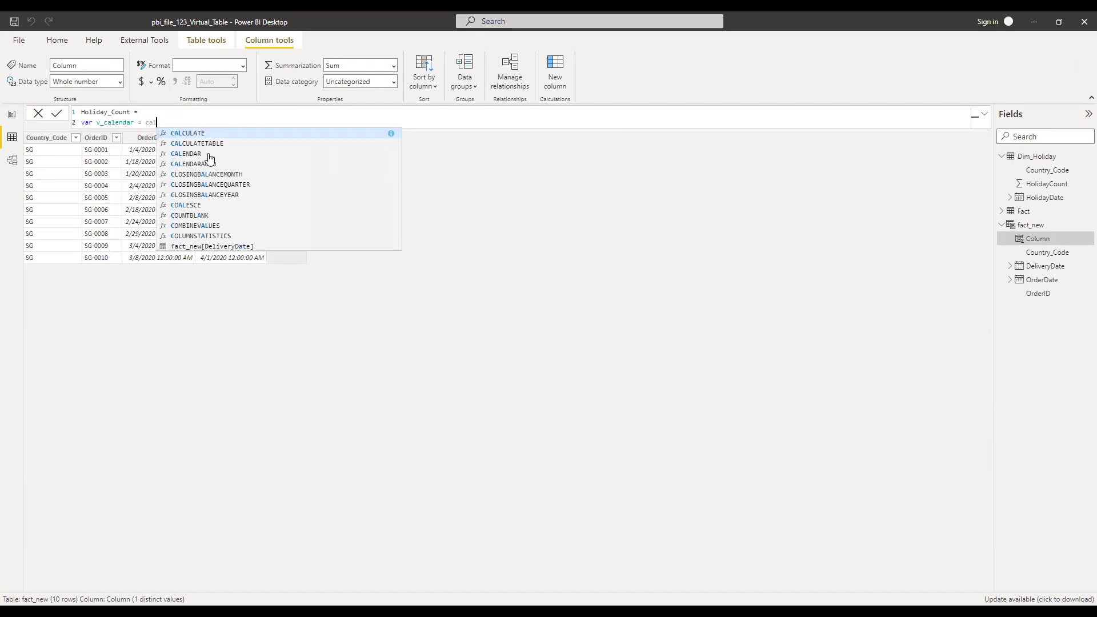
left_click(209, 154)
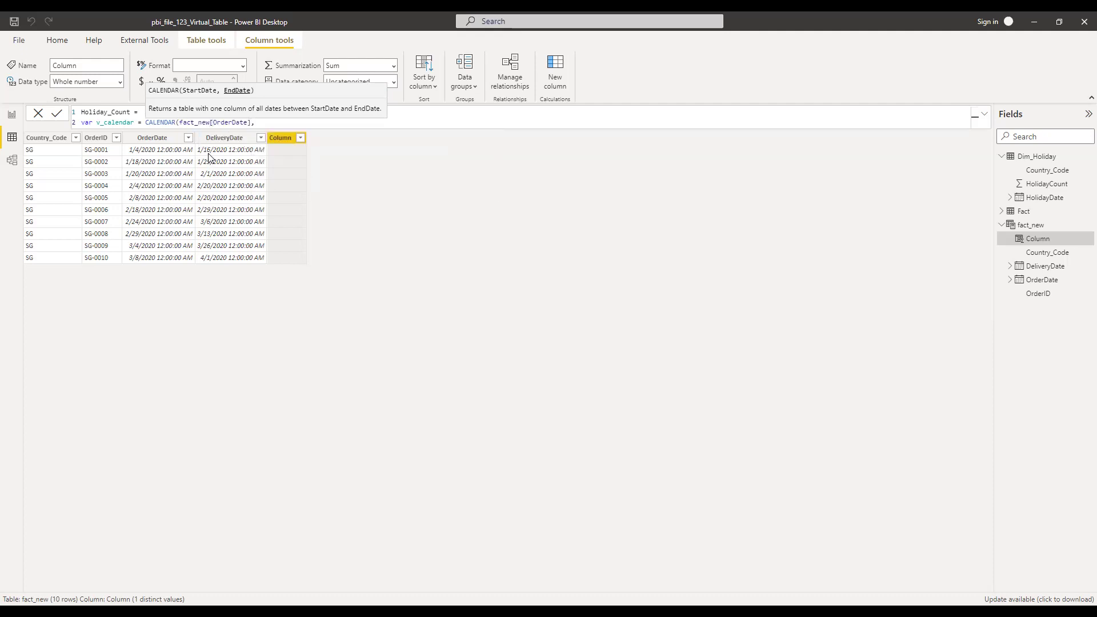
type("deli")
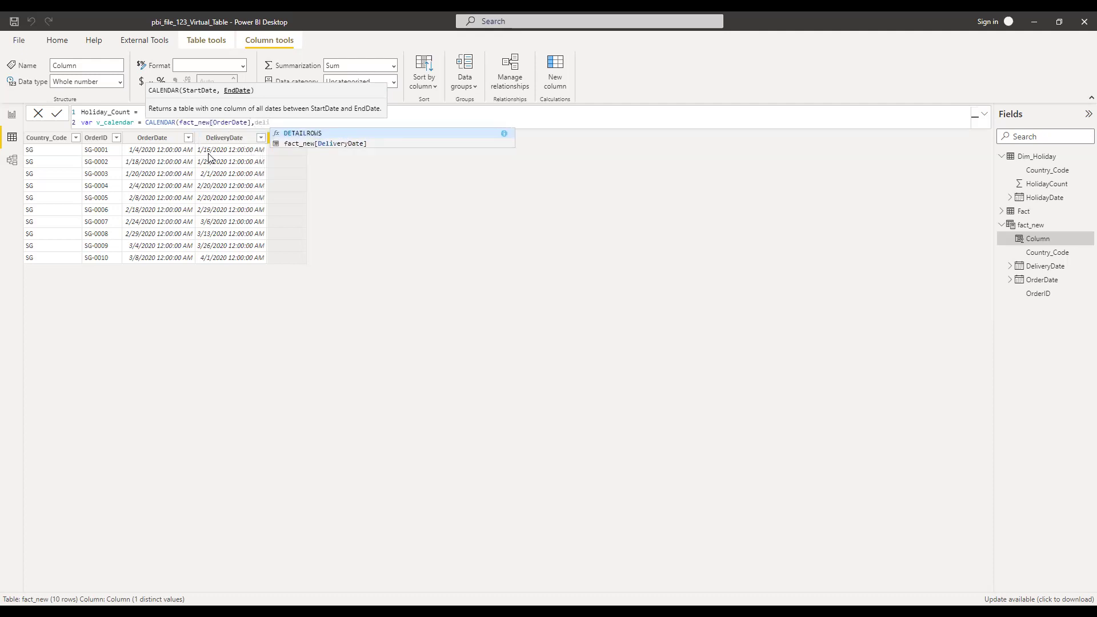
key("Down")
key("Tab")
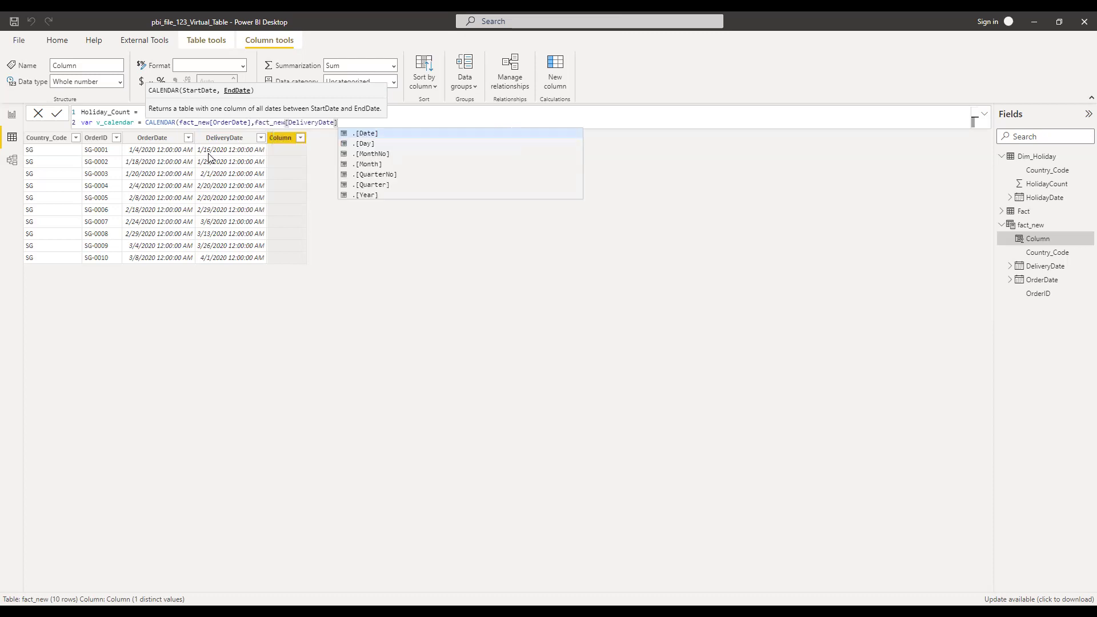
type(")")
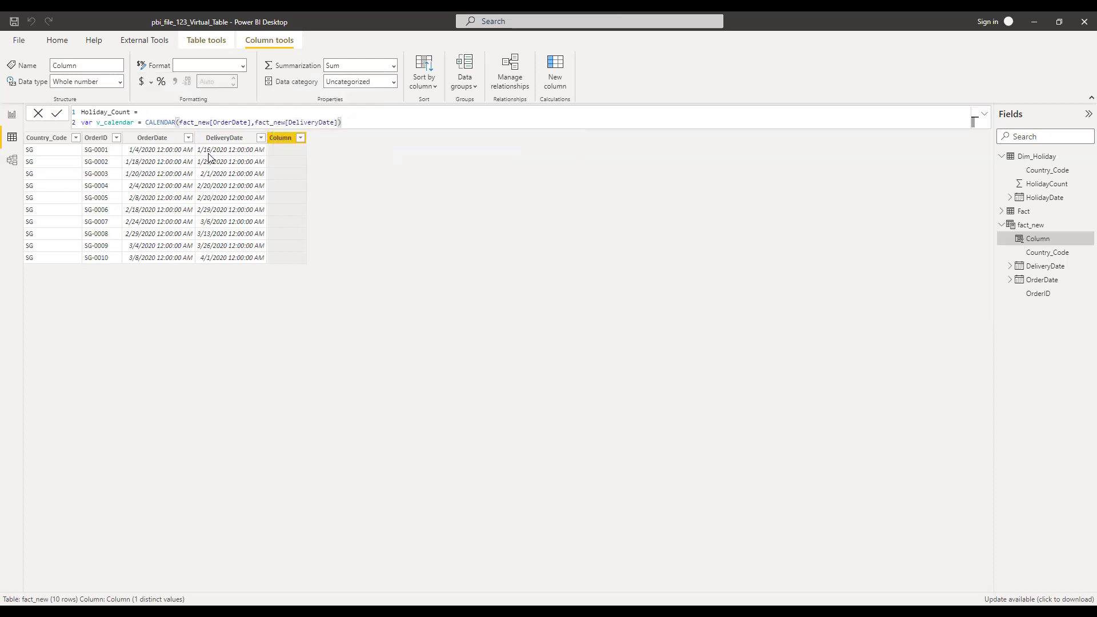
On a new formula line, begin the variable v_calendar_final with ADDCOLUMNS over the v_calendar table
key("shift+Return")
type("var v_")
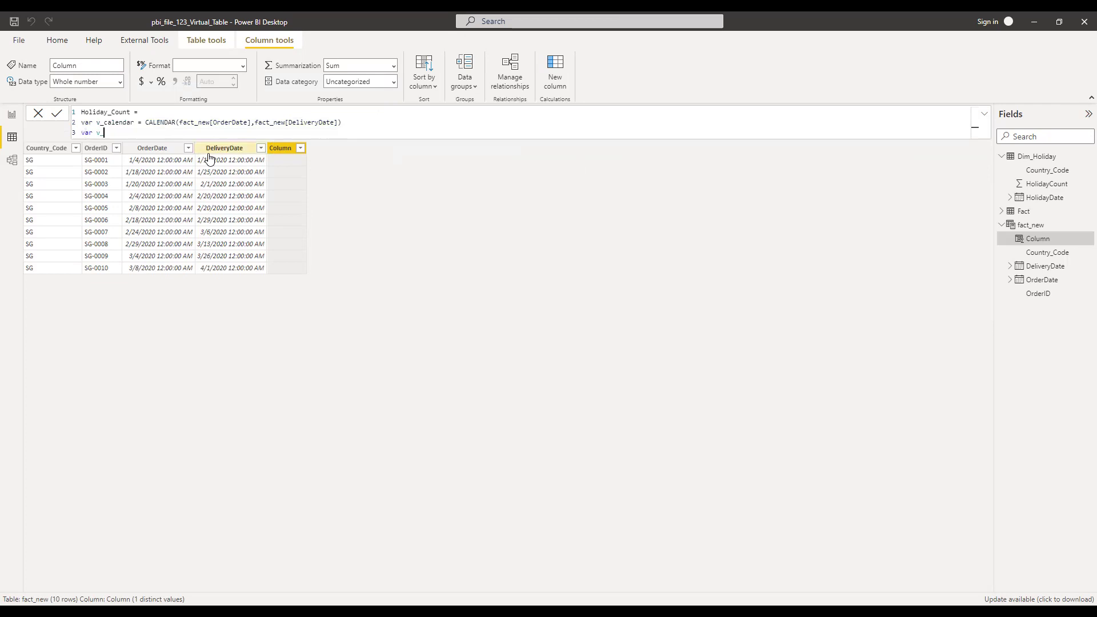
type("calendar_final = ad")
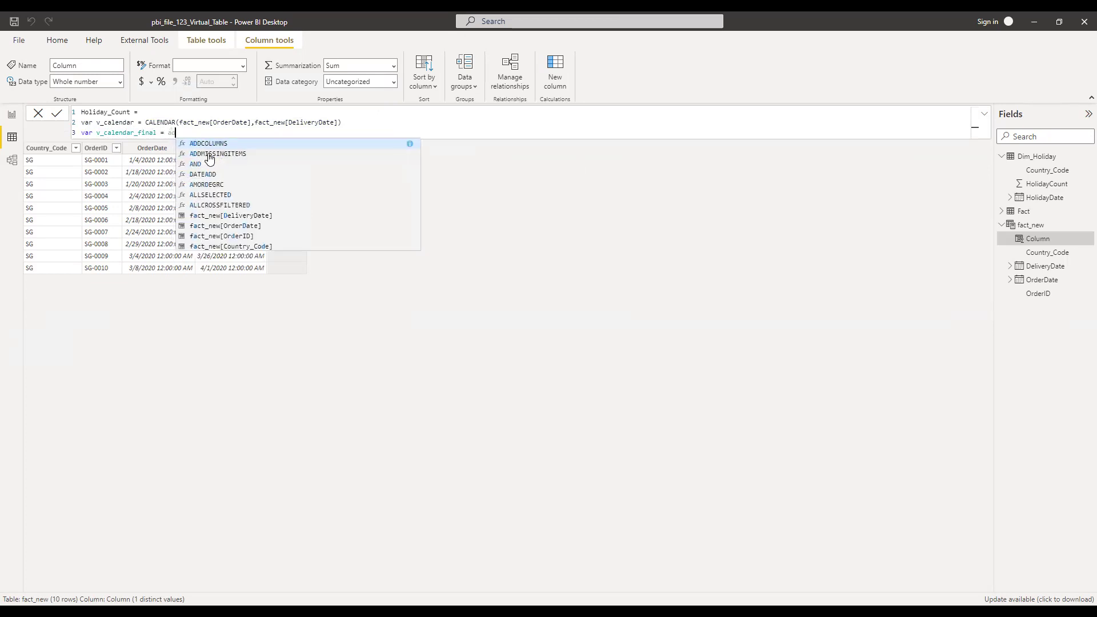
key("Tab")
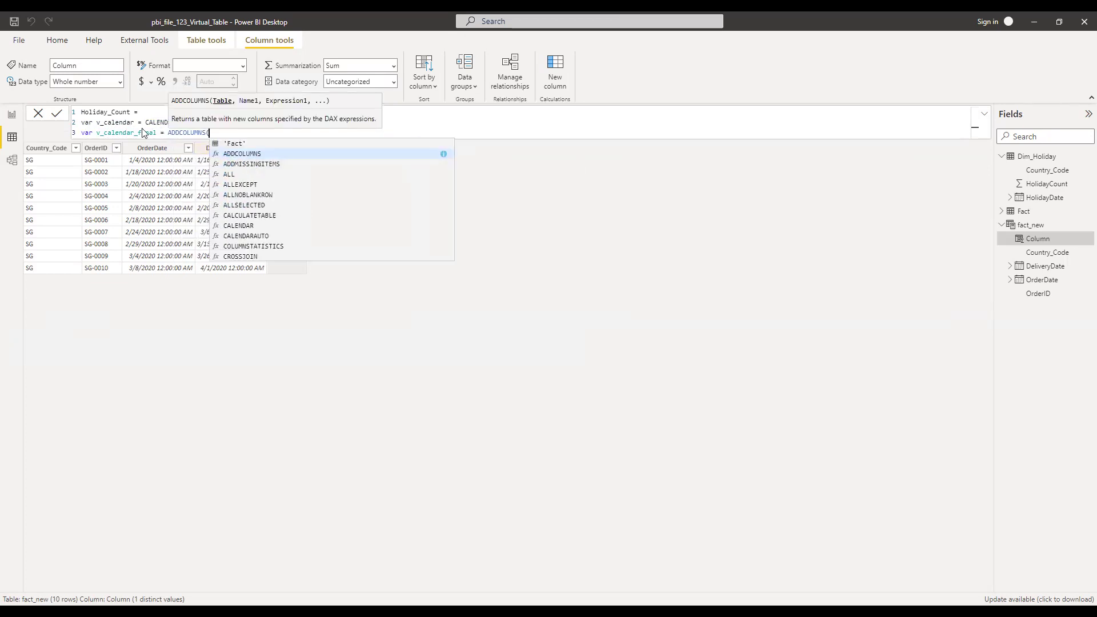
type("v_calendar")
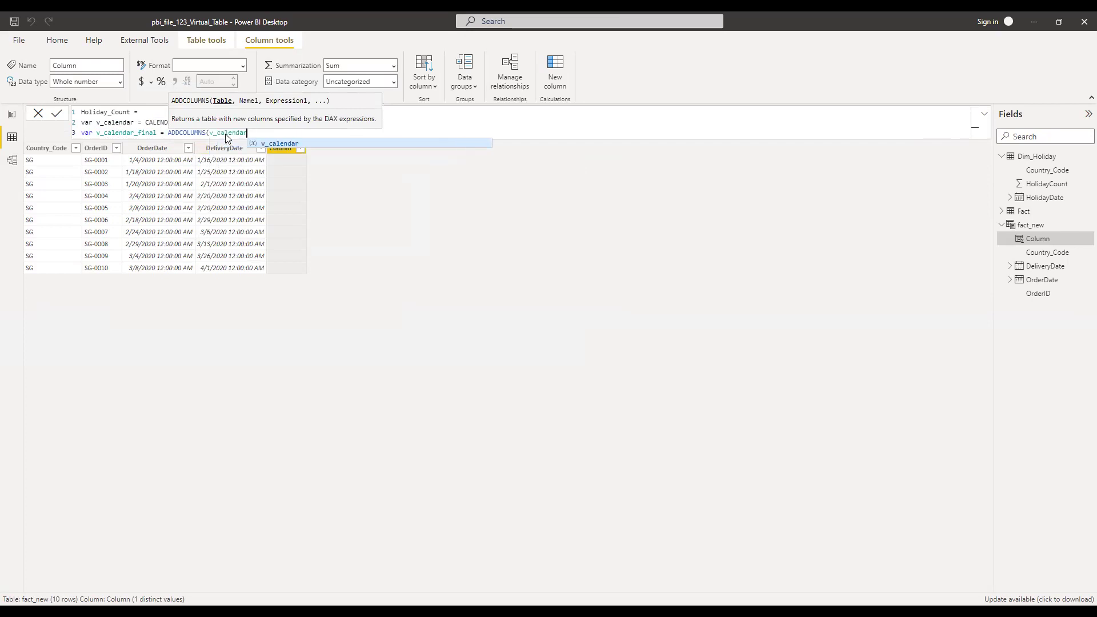
type(",")
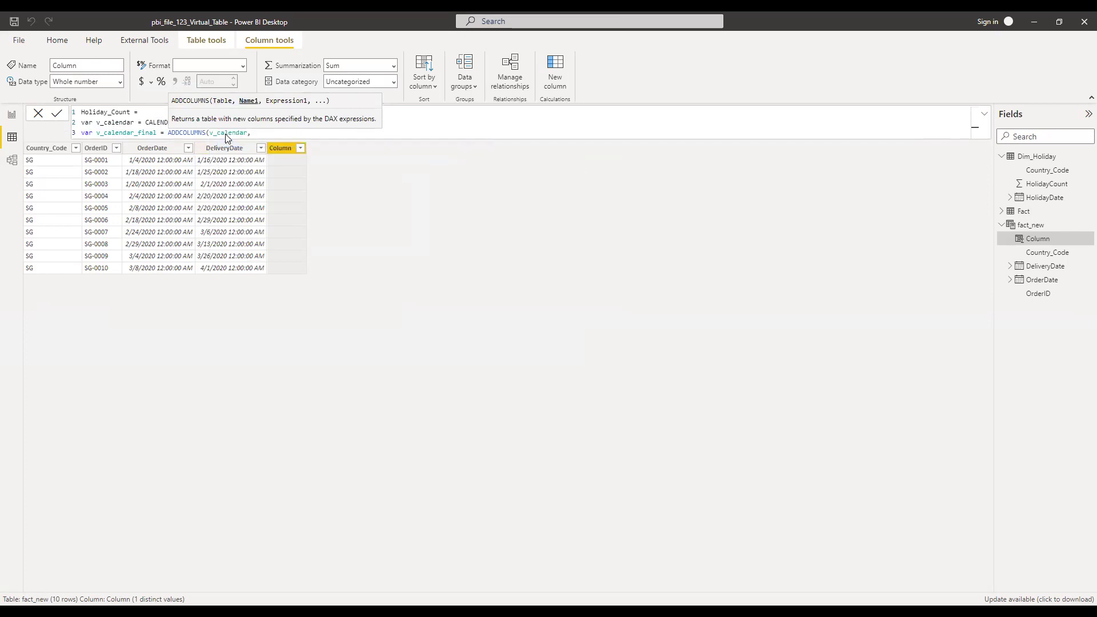
Complete ADDCOLUMNS with the column "Holiday_Flag" defined as LOOKUPVALUE(Dim_Holiday[HolidayCount],Dim_Holiday[HolidayDate],[Date])
type("\"Holiday_Flag\",lo")
key("Tab")
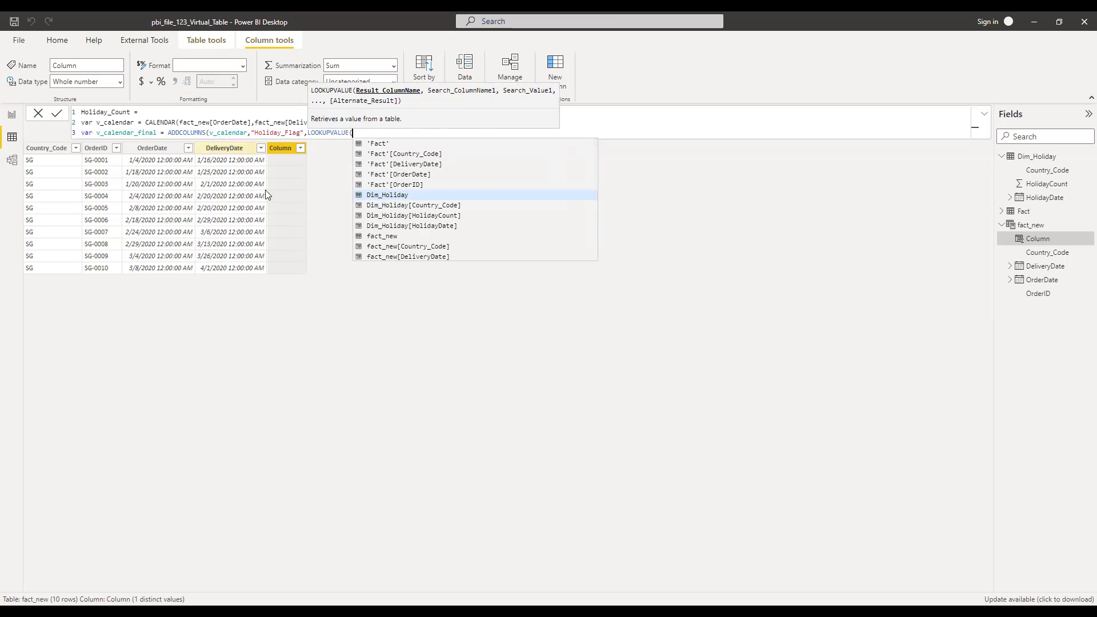
left_click(416, 218)
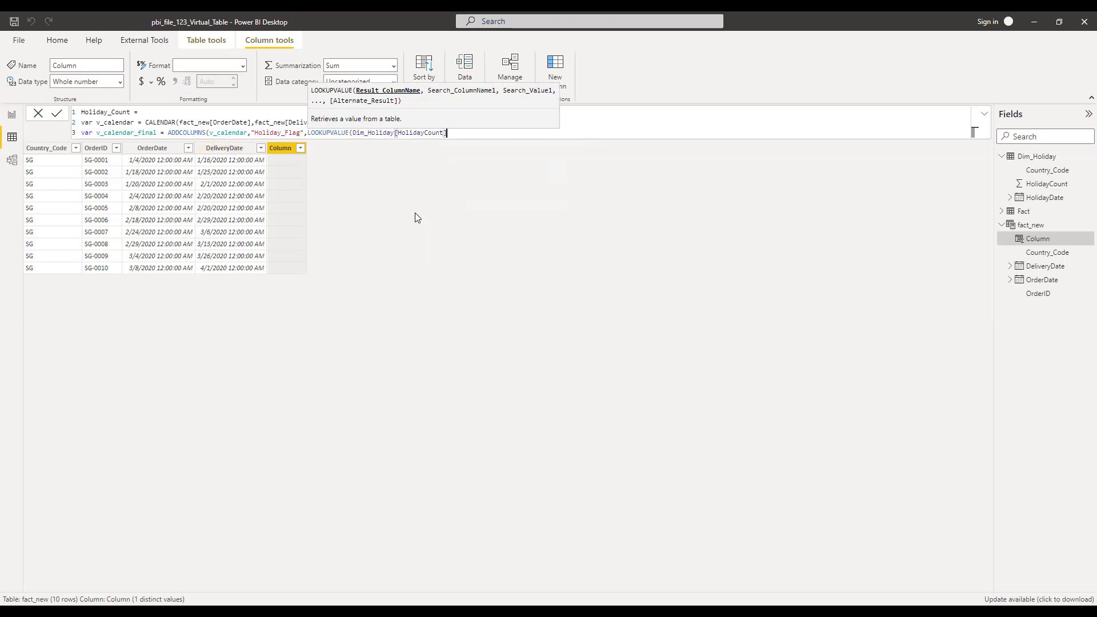
type(",")
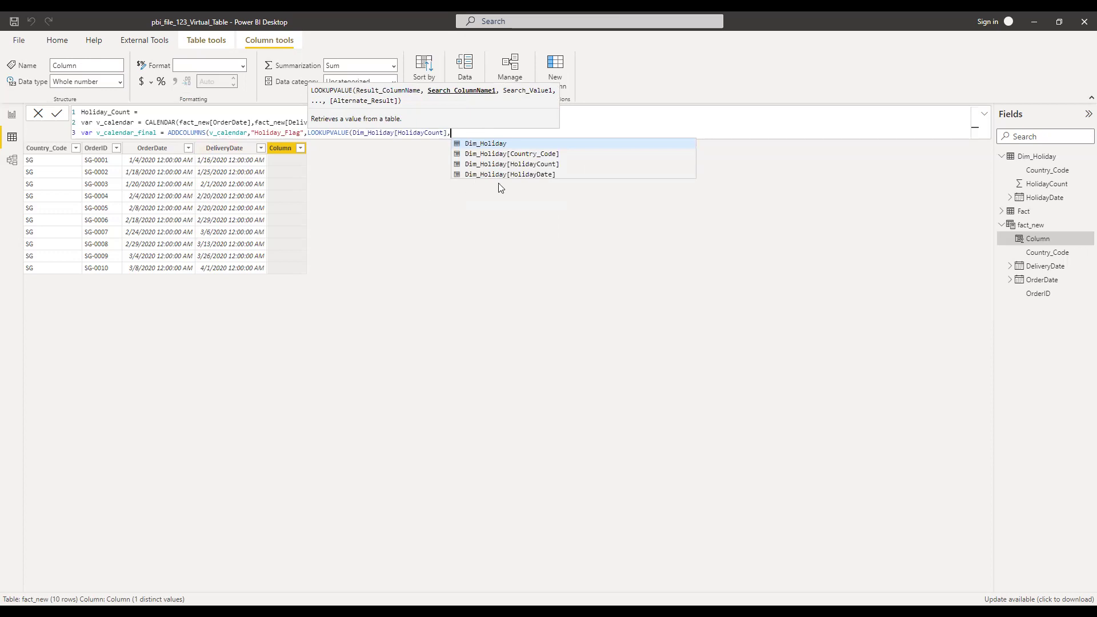
left_click(516, 175)
type(",date")
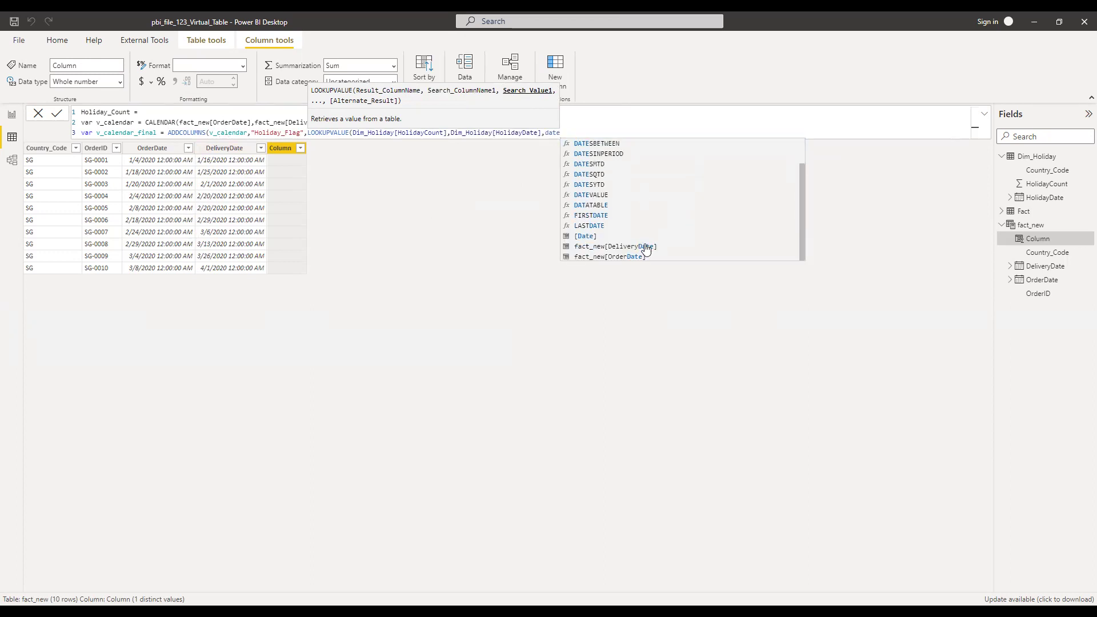
left_click(594, 236)
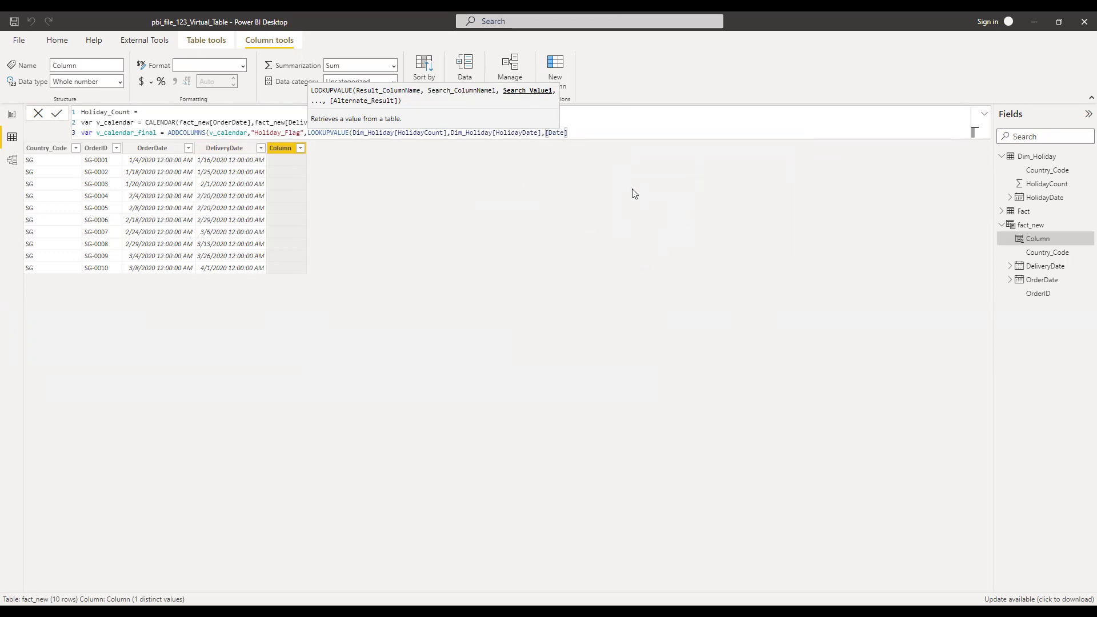
type(")")
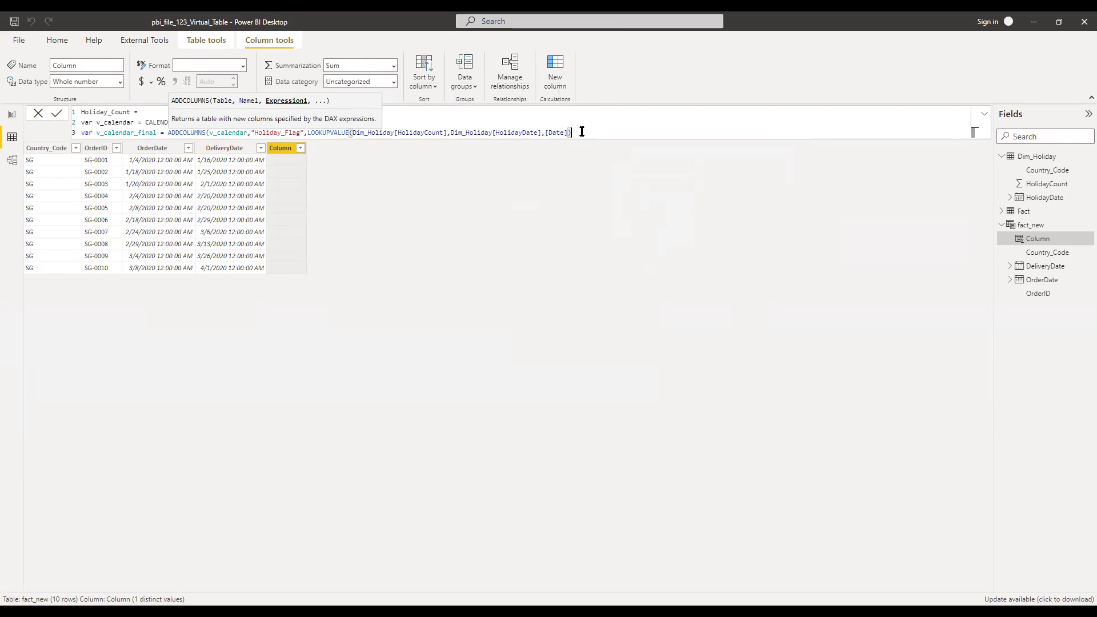
type(")")
Finish the Holiday_Count formula with the line return SUMX(v_calendar_final,IF([Holiday_Flag]=1,1,0)) and commit the column
key("shift+Return")
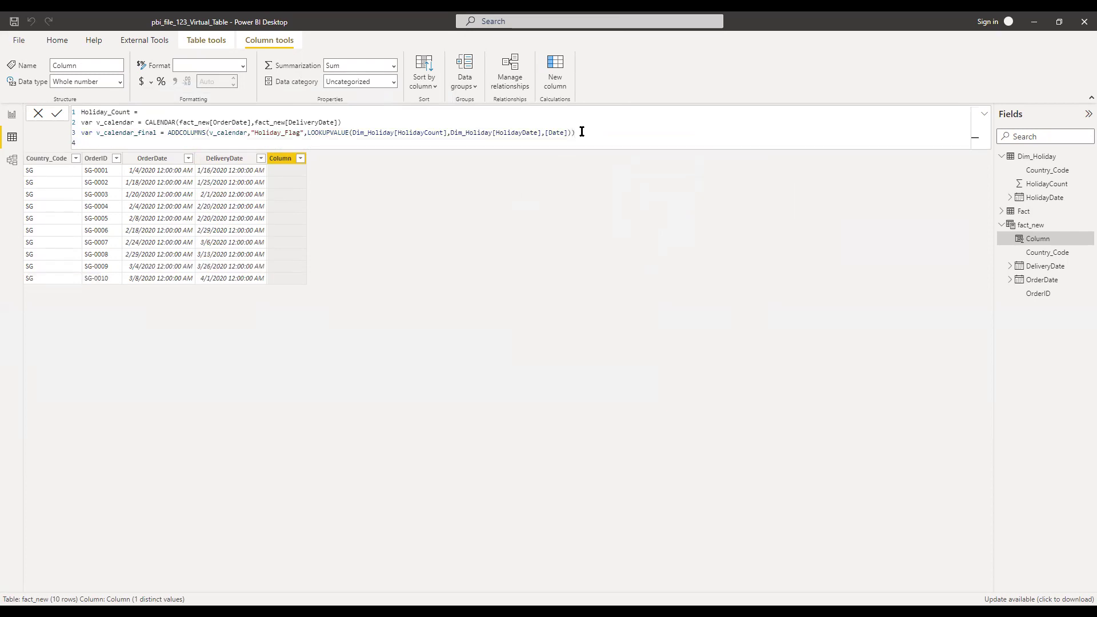
type("return sum")
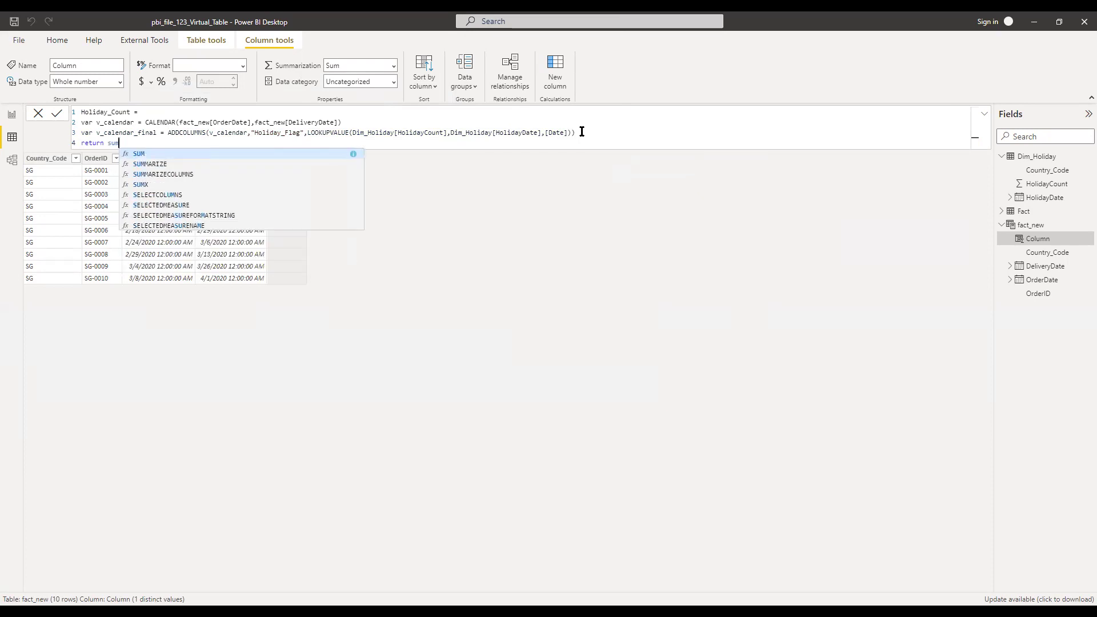
type("x")
key("Tab")
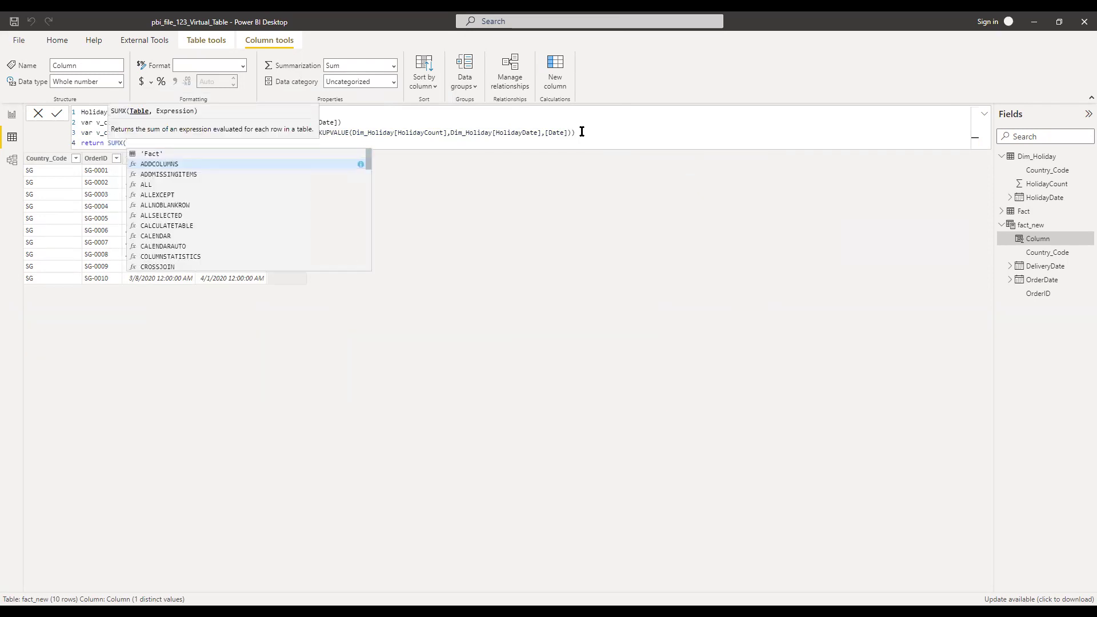
type("v_")
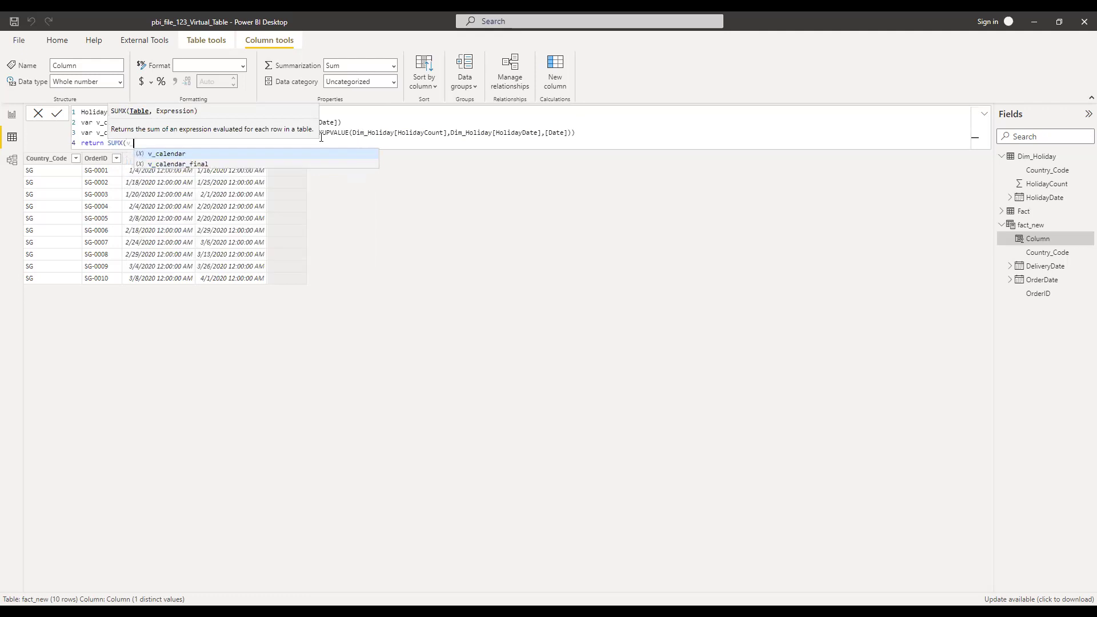
key("Down")
key("Tab")
type(",IF(")
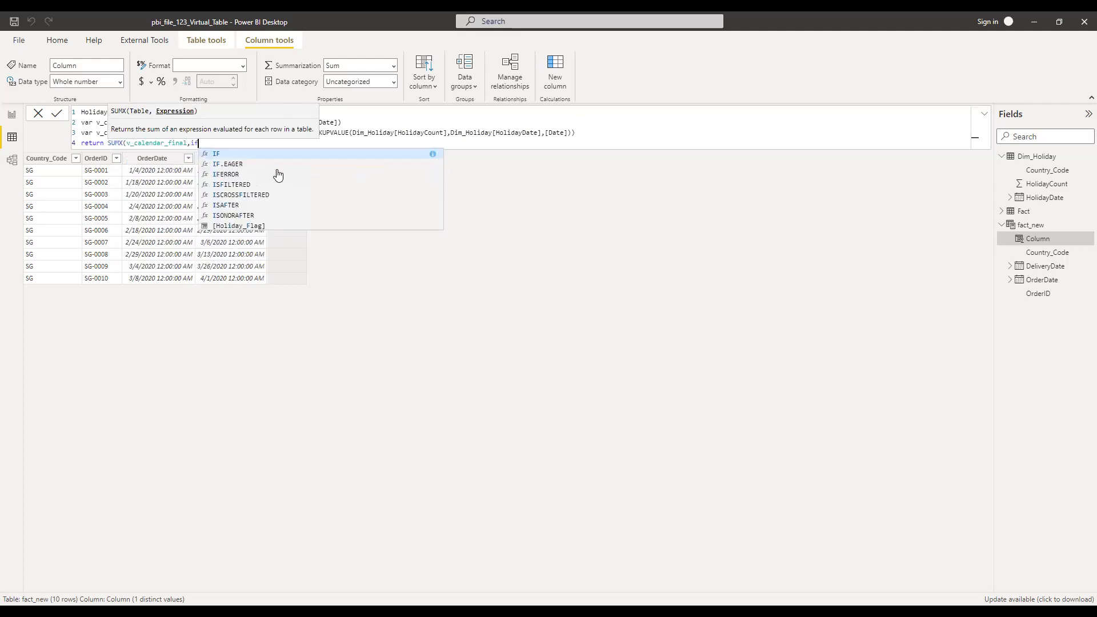
type("[H")
key("Tab")
type("=1,1,")
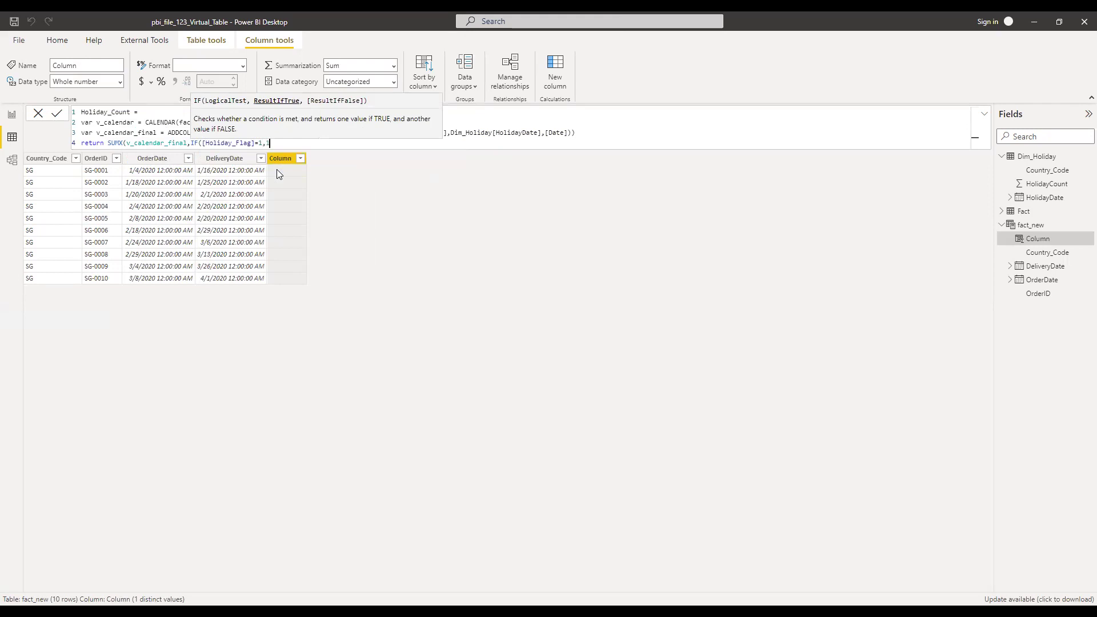
type("0))")
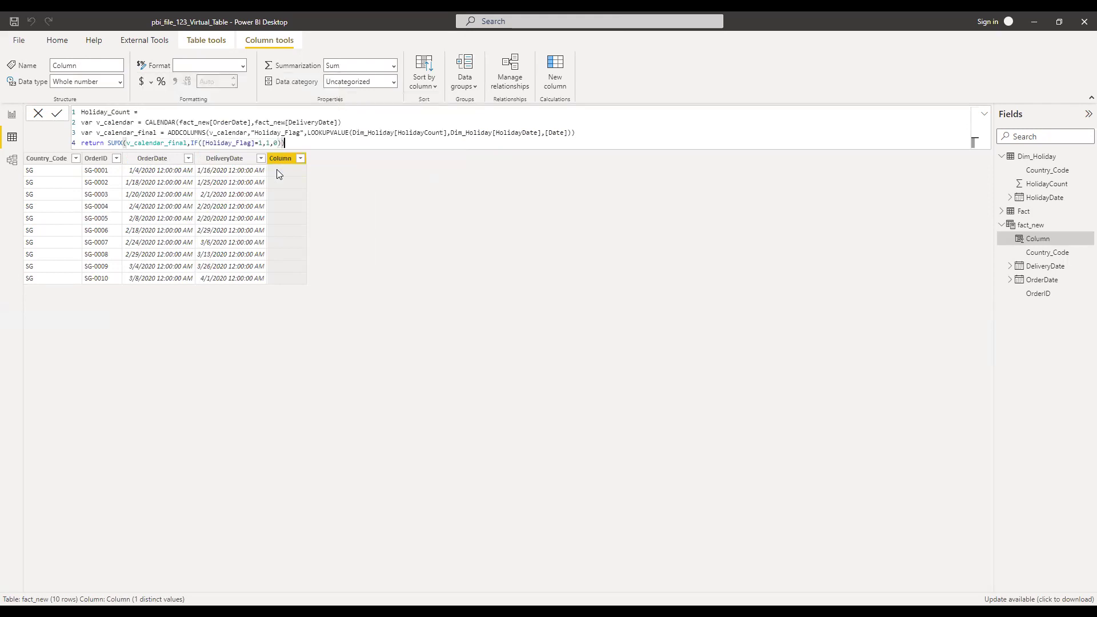
key("Left")
key("Right")
key("Return")
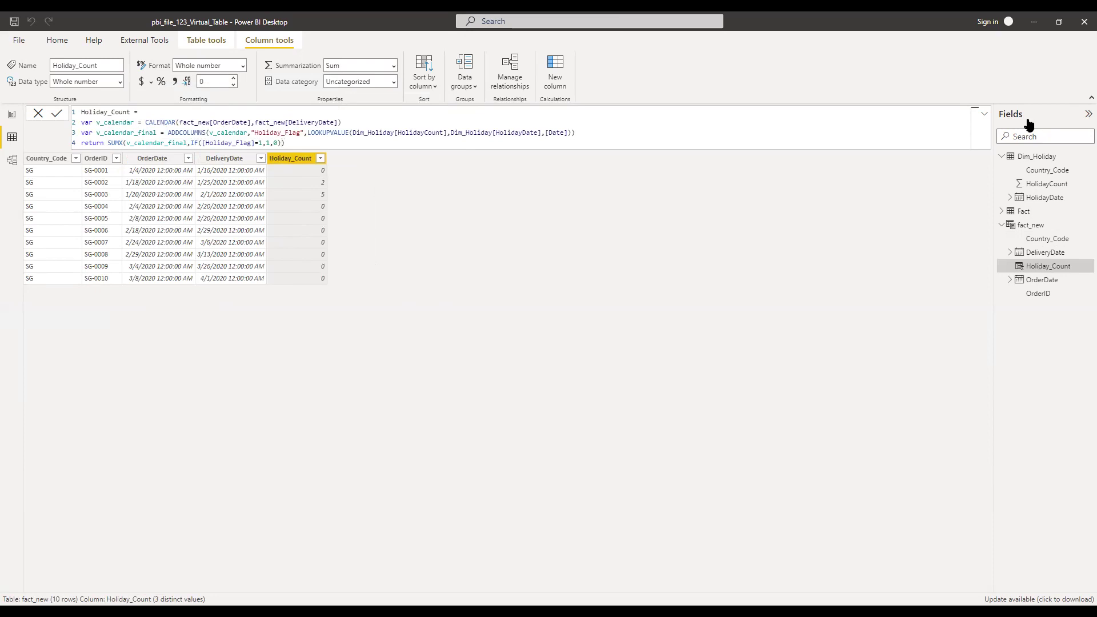
Compare the holiday dates in the Dim_Holiday table with the Holiday_Count values in fact_new
left_click(1039, 157)
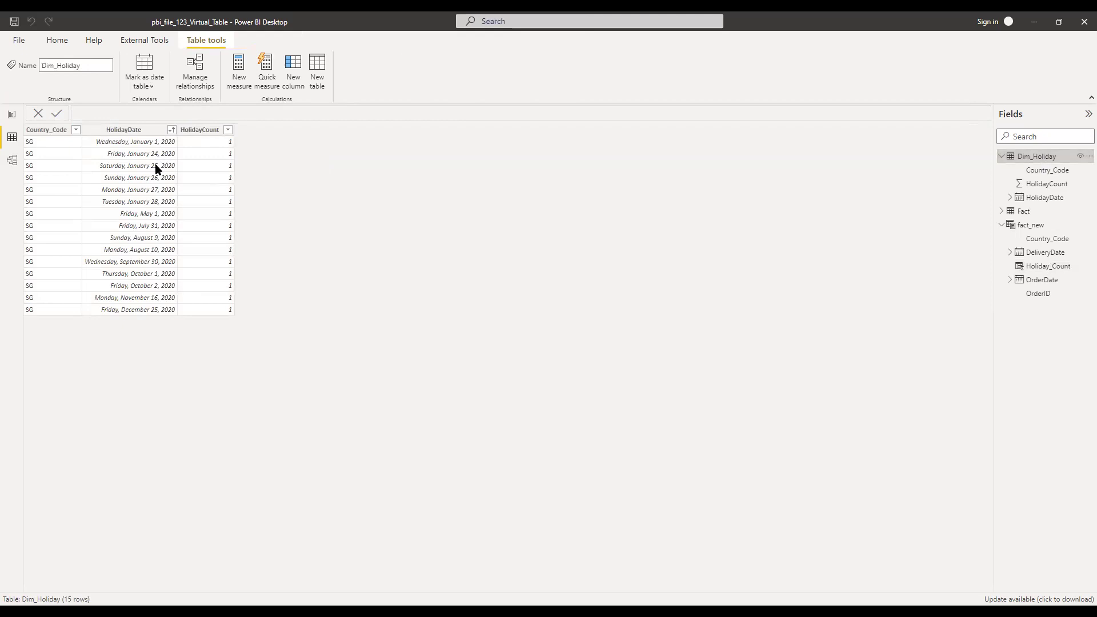
left_click(1032, 225)
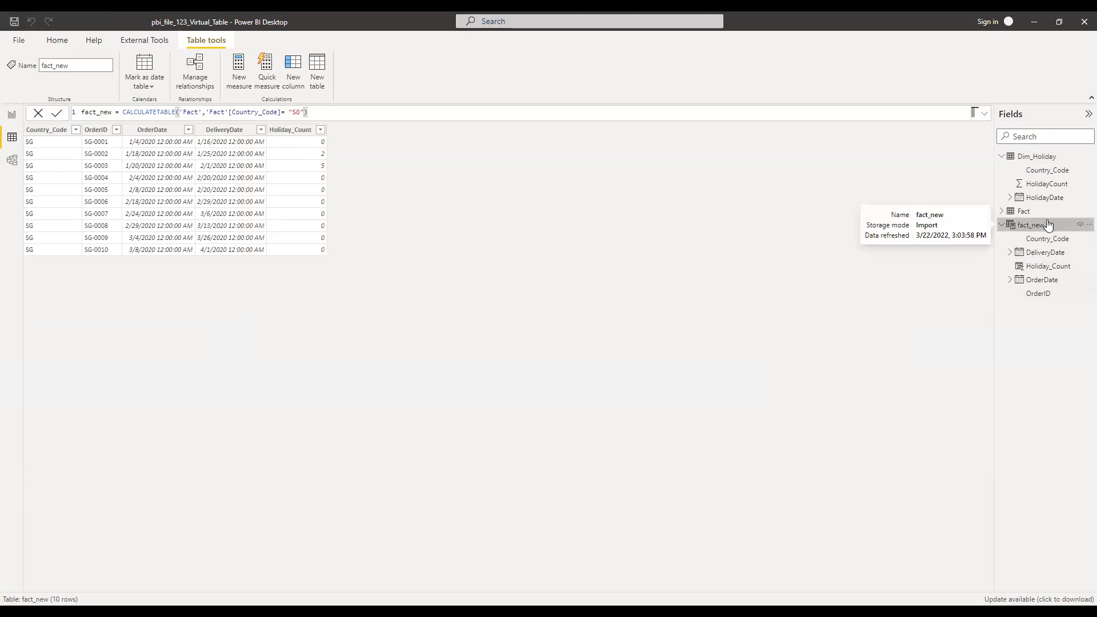
Copy the variable and return lines of the Holiday_Count column formula, leaving out its name line
left_click(304, 129)
left_click_drag(293, 143, 73, 121)
key("ctrl+c")
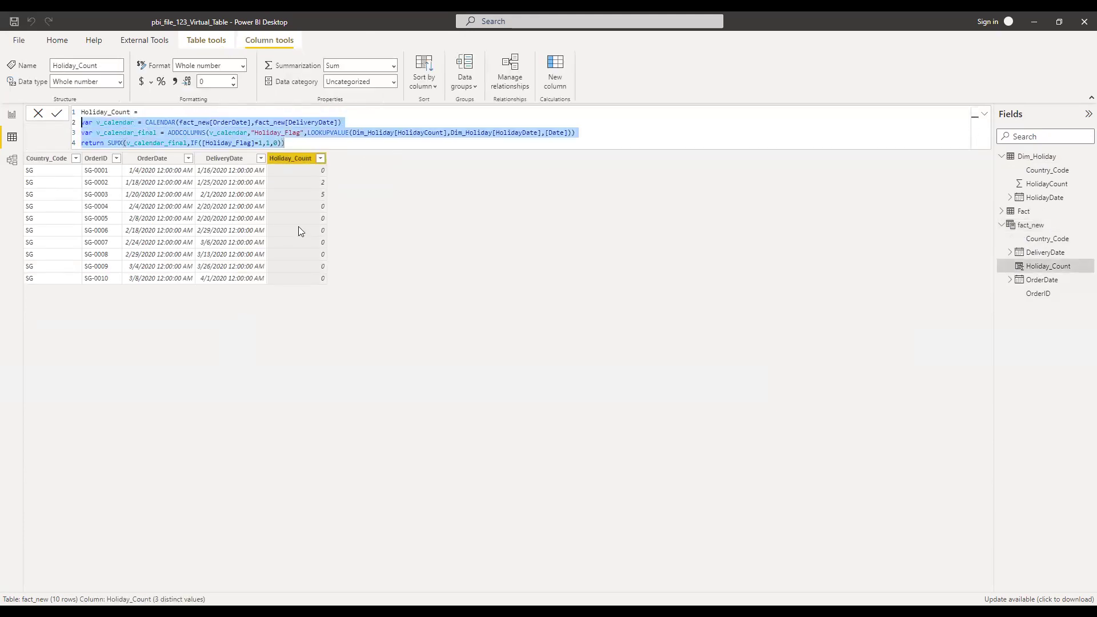
Create a measure named Holiday_Count_measure in fact_new on the report page and paste the copied variable and return lines as its formula
left_click(11, 118)
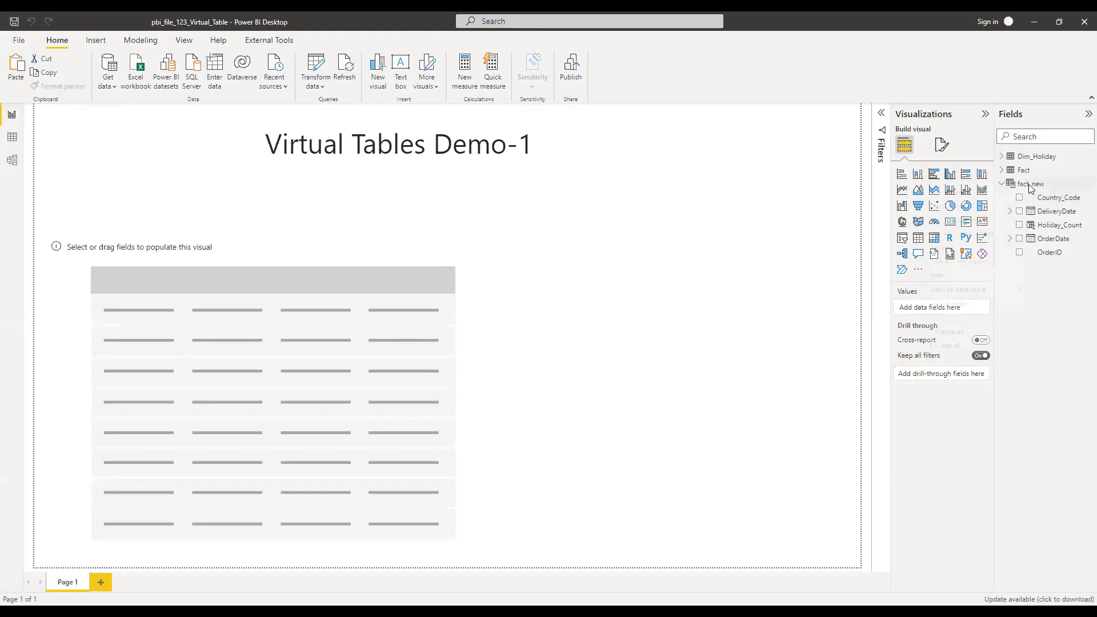
key("Escape")
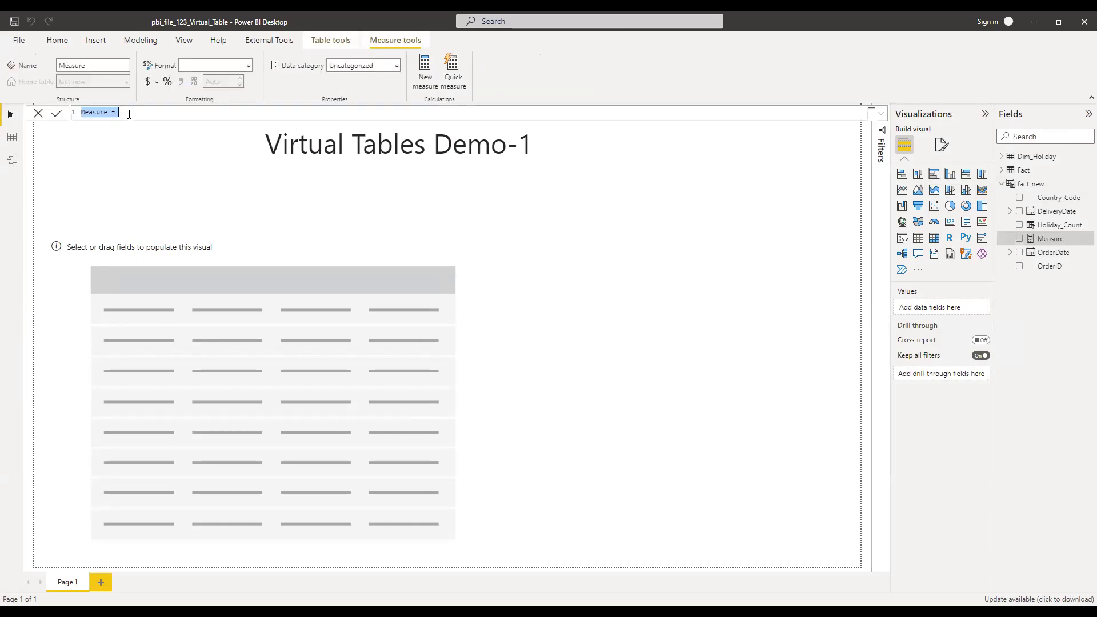
type("Holiday_Count_measure")
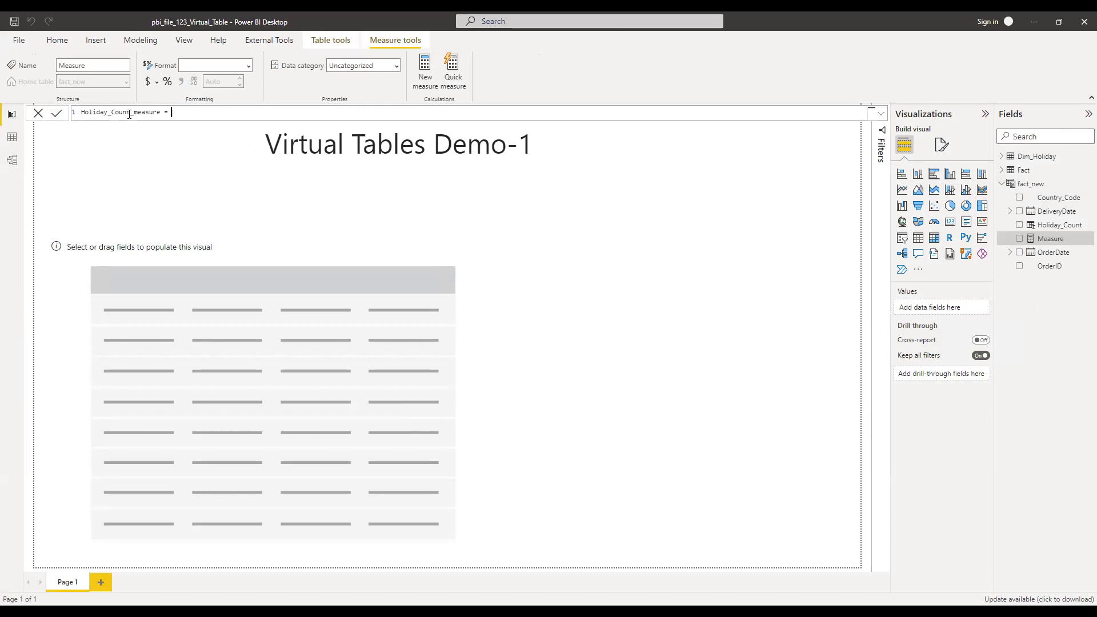
key("ctrl+v")
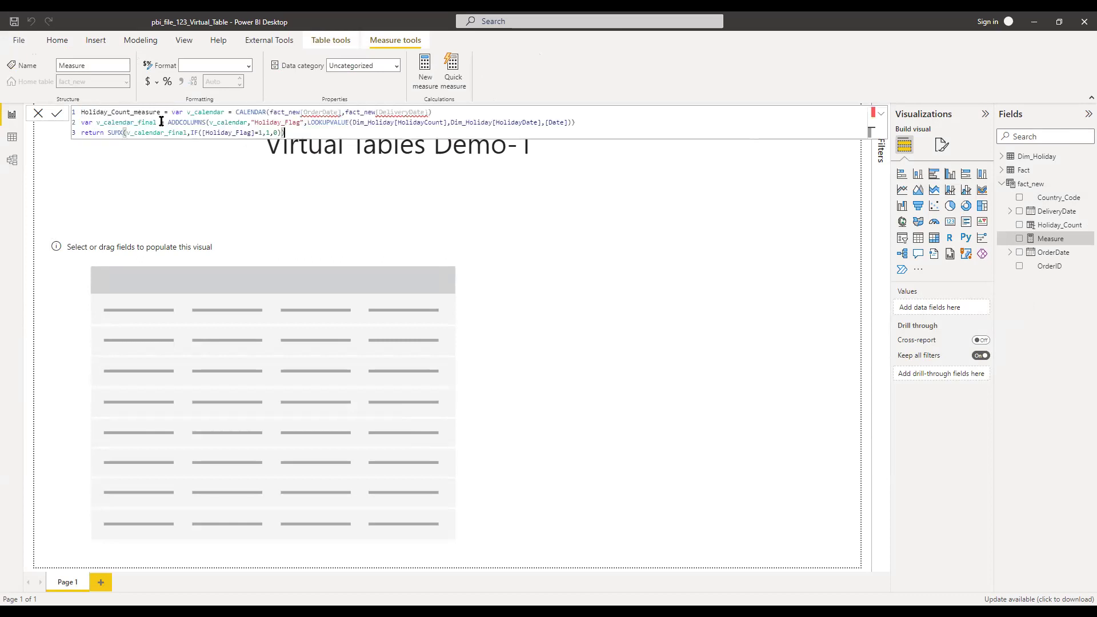
Wrap both CALENDAR arguments, fact_new[OrderDate] and fact_new[DeliveryDate], in min() and commit the measure
left_click(270, 112)
type("min(")
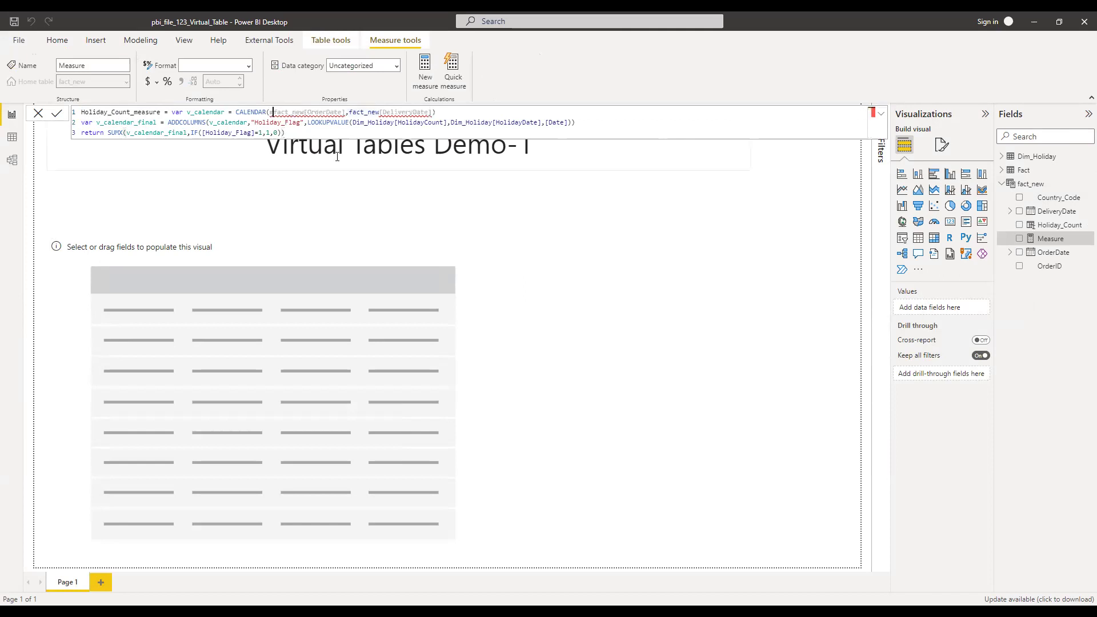
left_click(357, 113)
type(")")
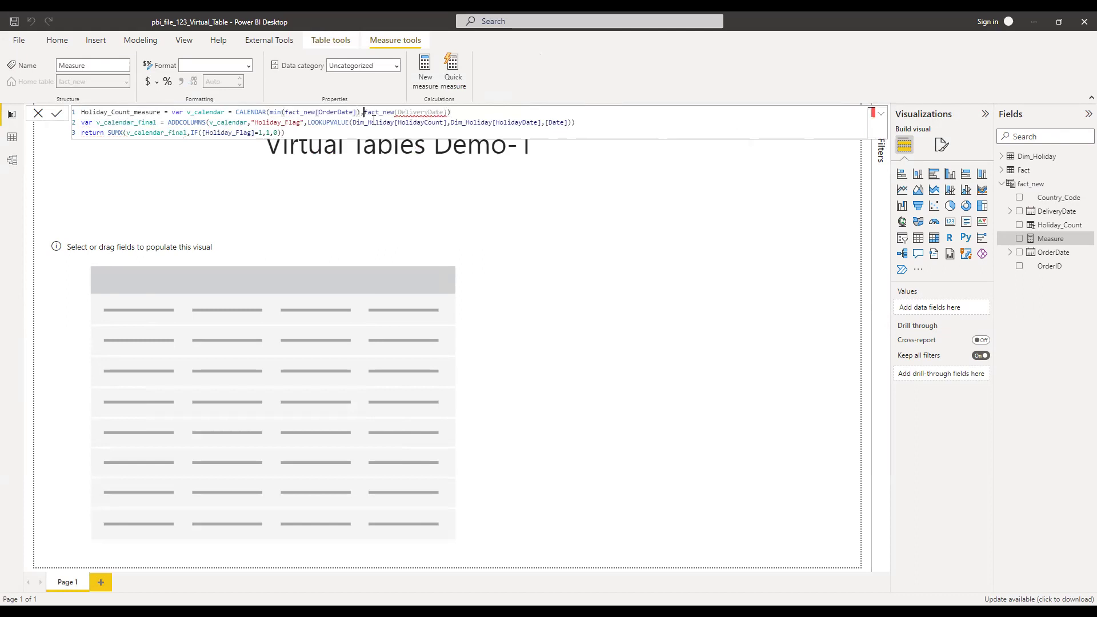
type(",min")
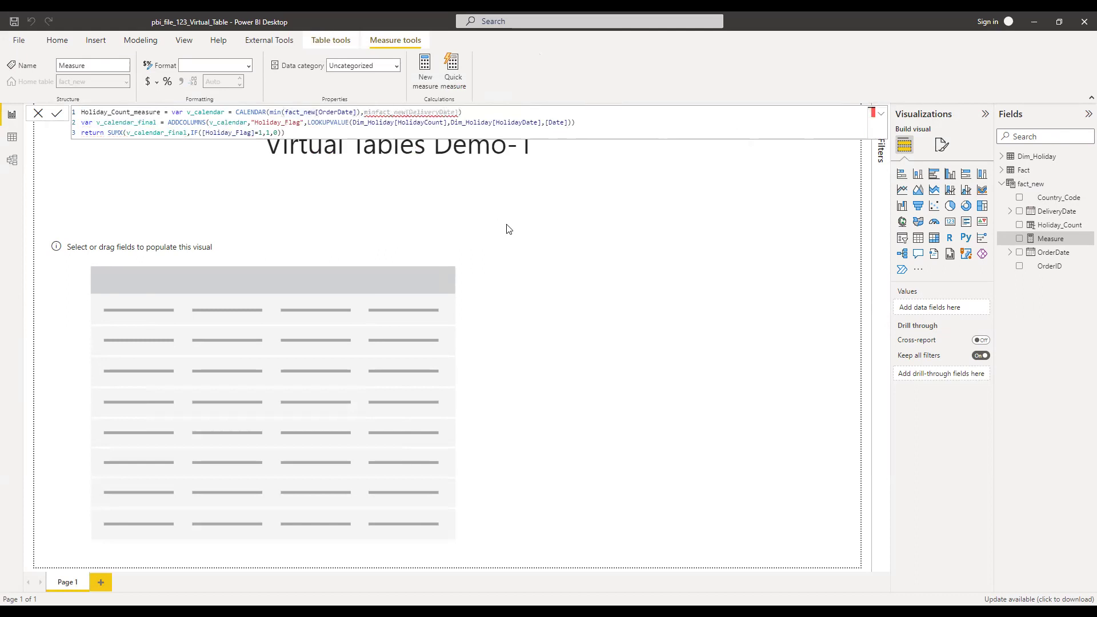
type("(")
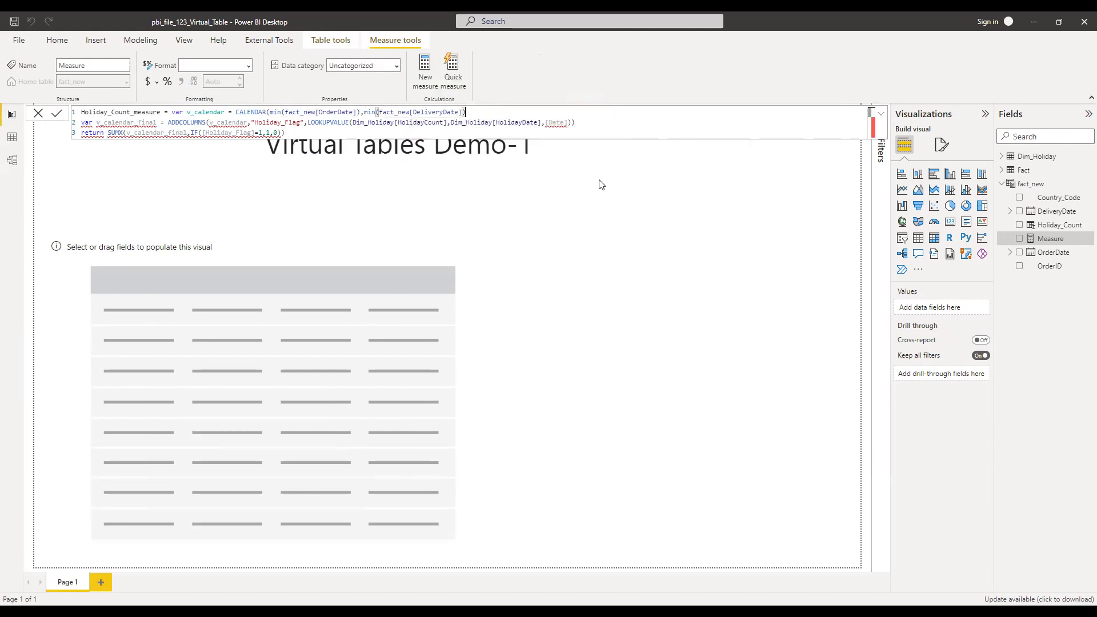
type(")")
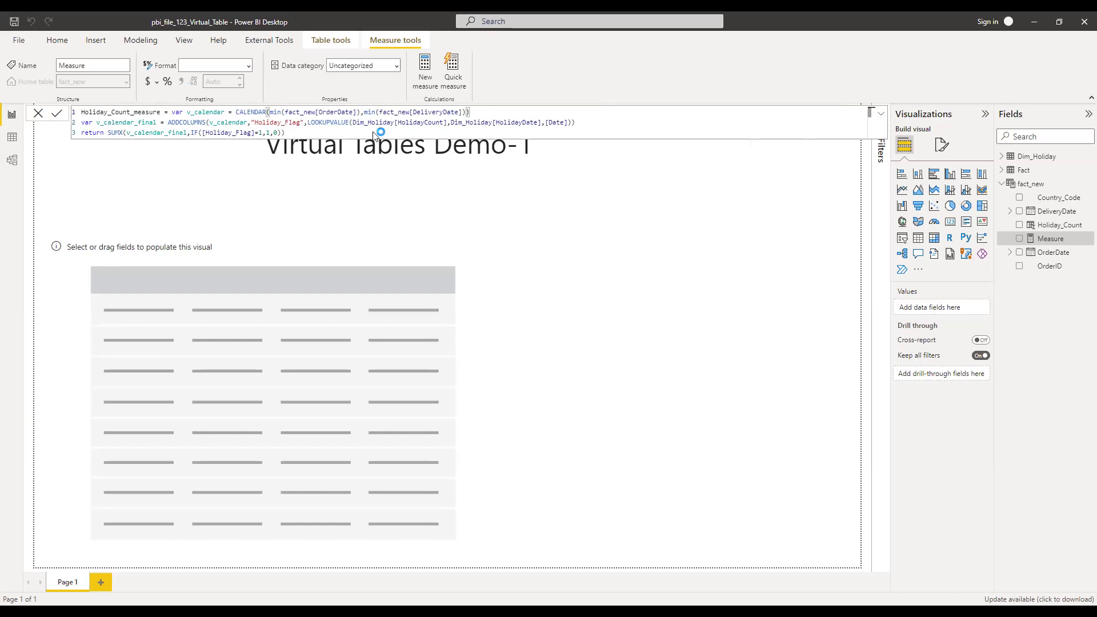
key("Return")
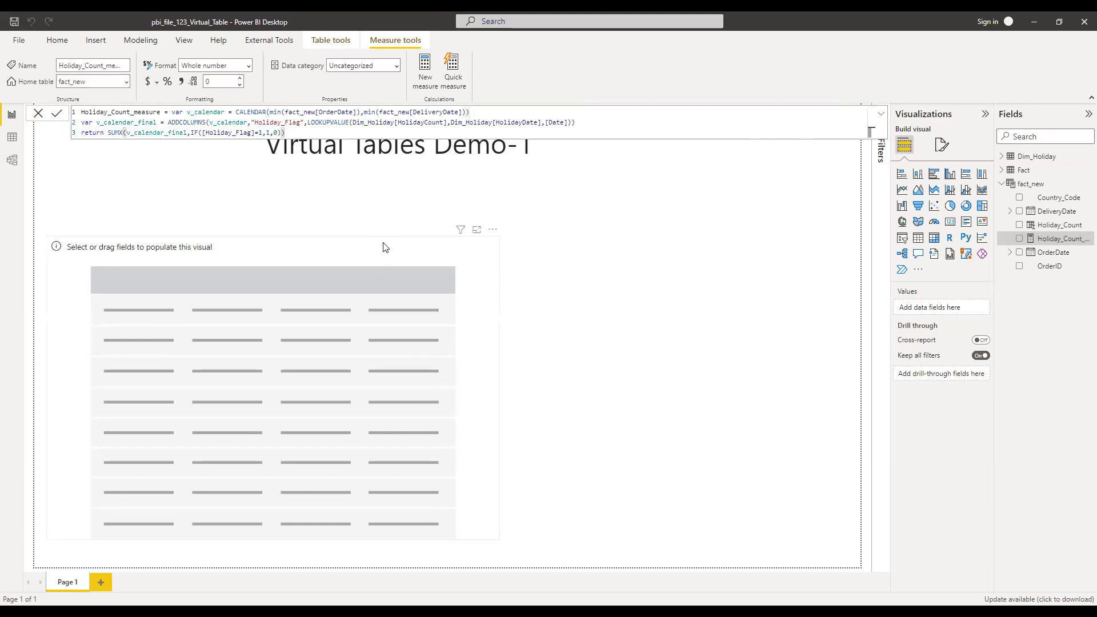
Add OrderID, OrderDate and DeliveryDate from fact_new to the empty table visual
left_click(386, 247)
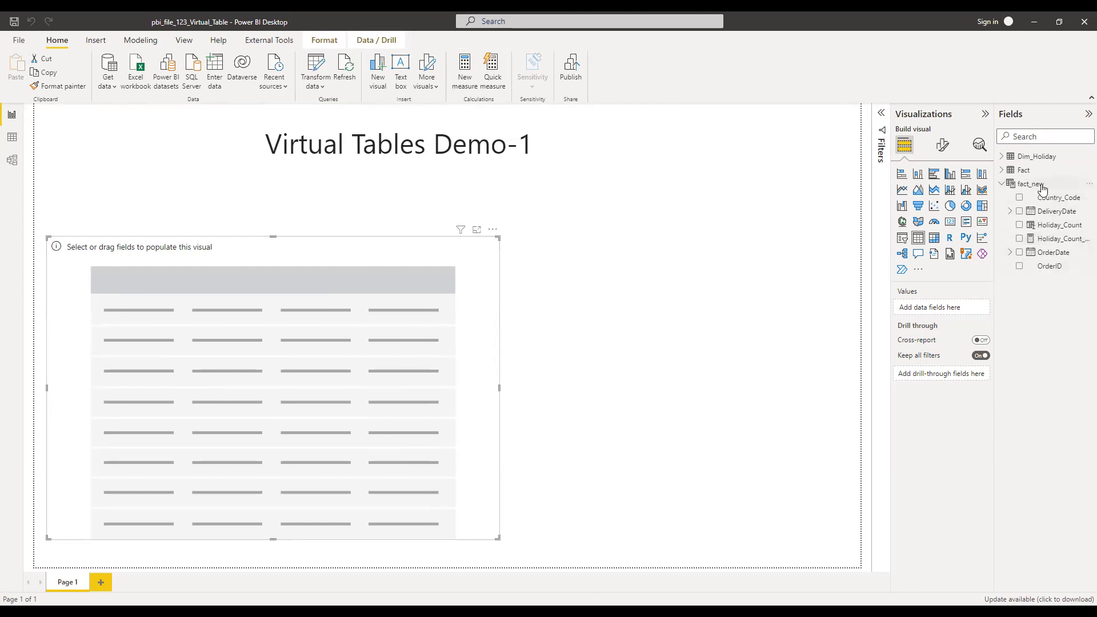
left_click_drag(1049, 268, 976, 314)
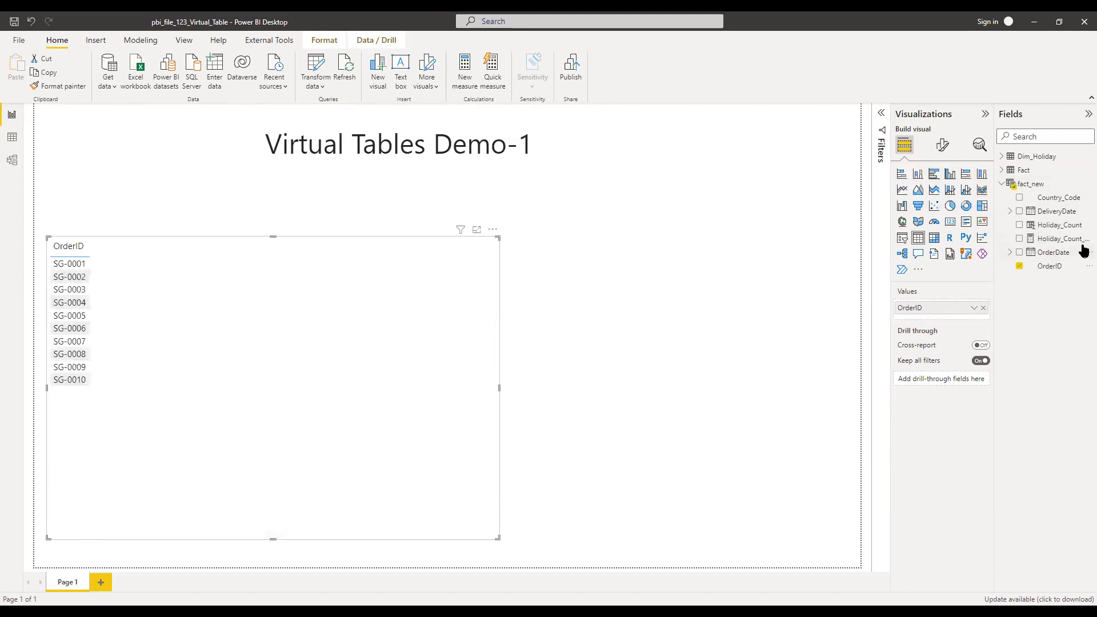
left_click_drag(1058, 218, 978, 324)
Switch OrderDate and DeliveryDate in the table visual from Date Hierarchy to the plain date fields
right_click(961, 343)
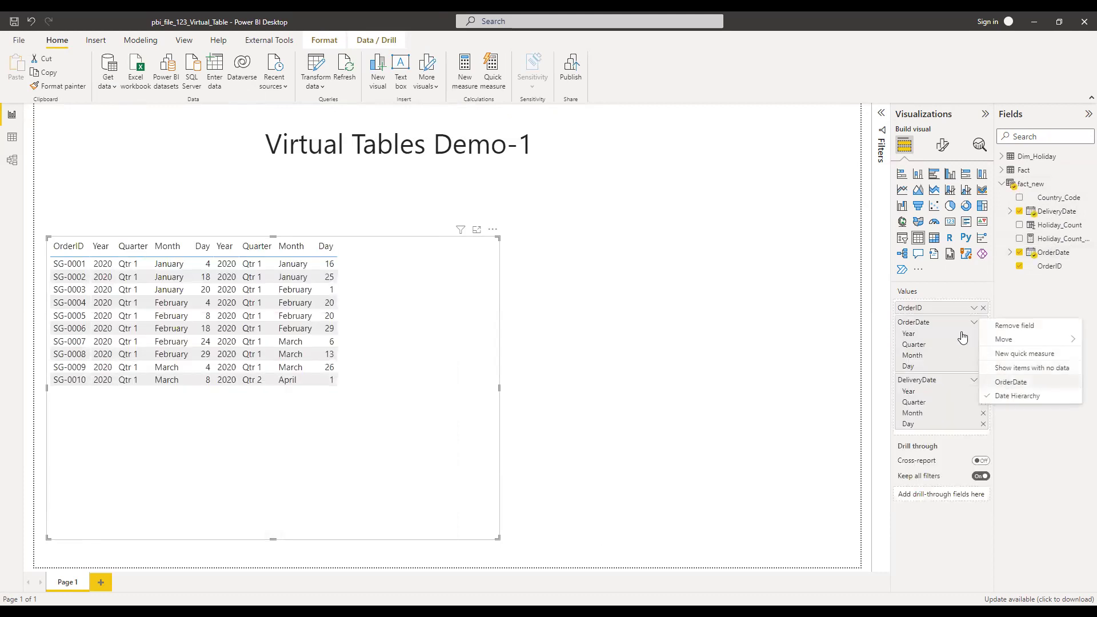
left_click(1011, 382)
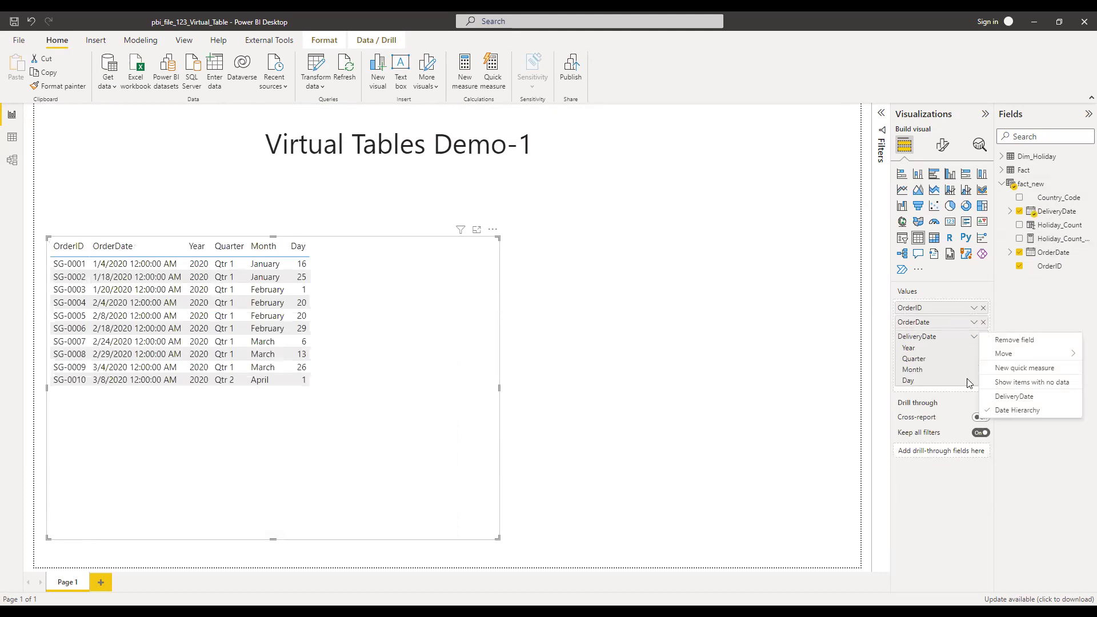
left_click(1015, 396)
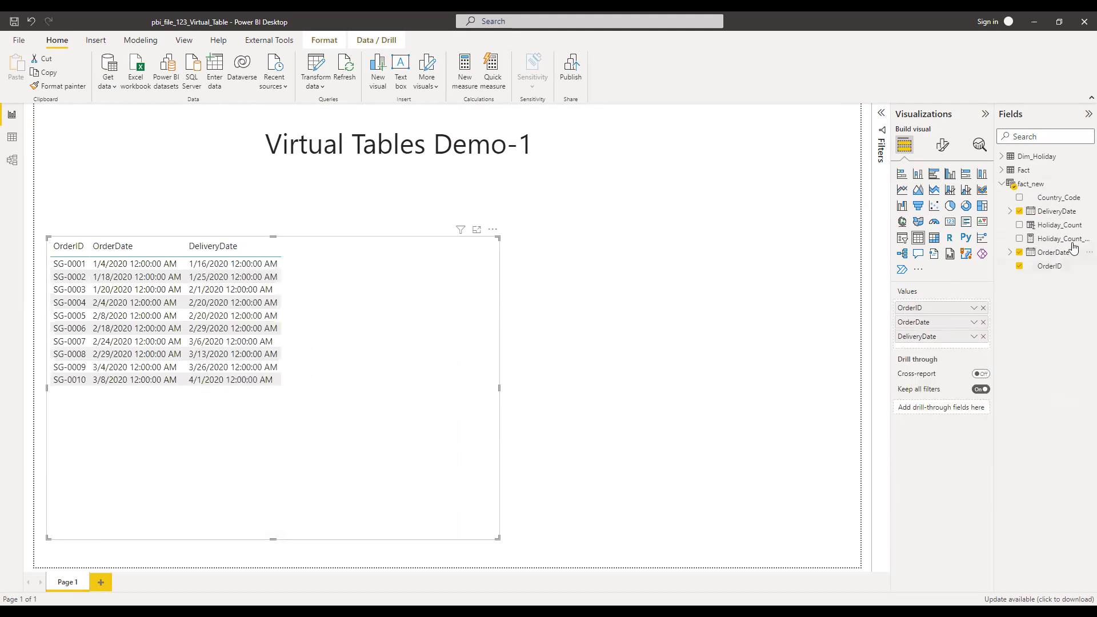
Add Holiday_Count_measure after DeliveryDate in the table visual, then deselect the visual and collapse the fact_new field list
left_click_drag(1074, 247, 933, 349)
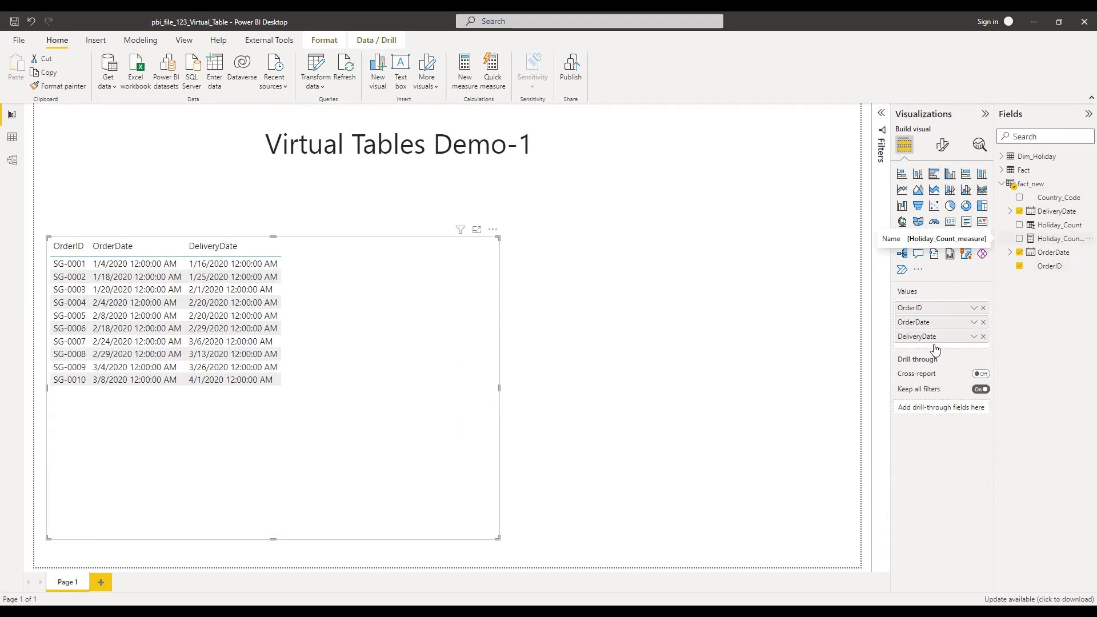
left_click(669, 272)
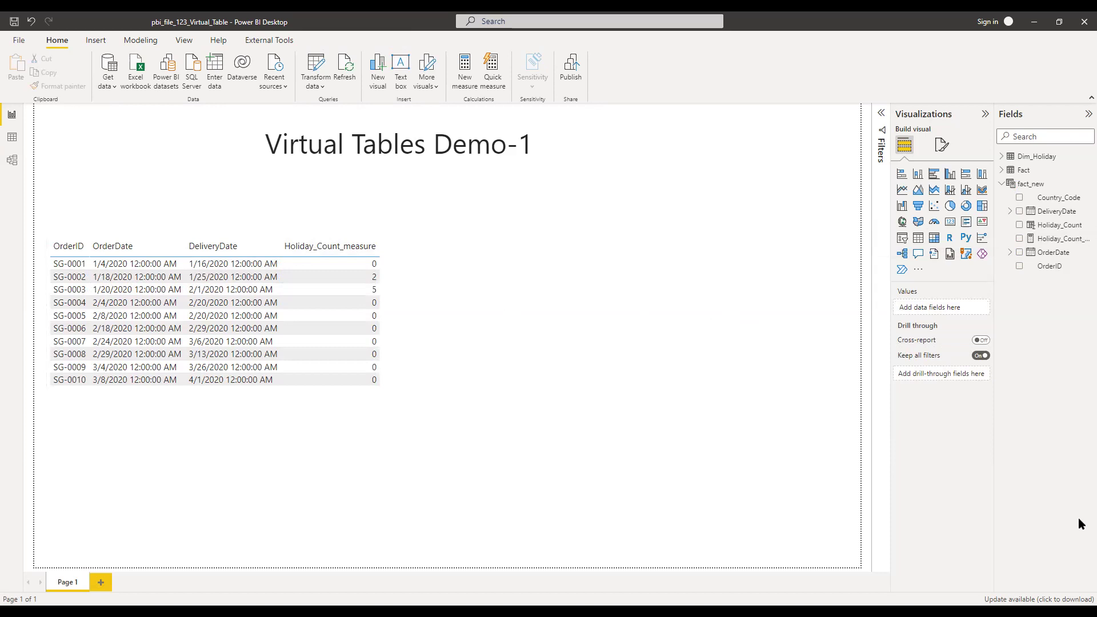
left_click(1007, 184)
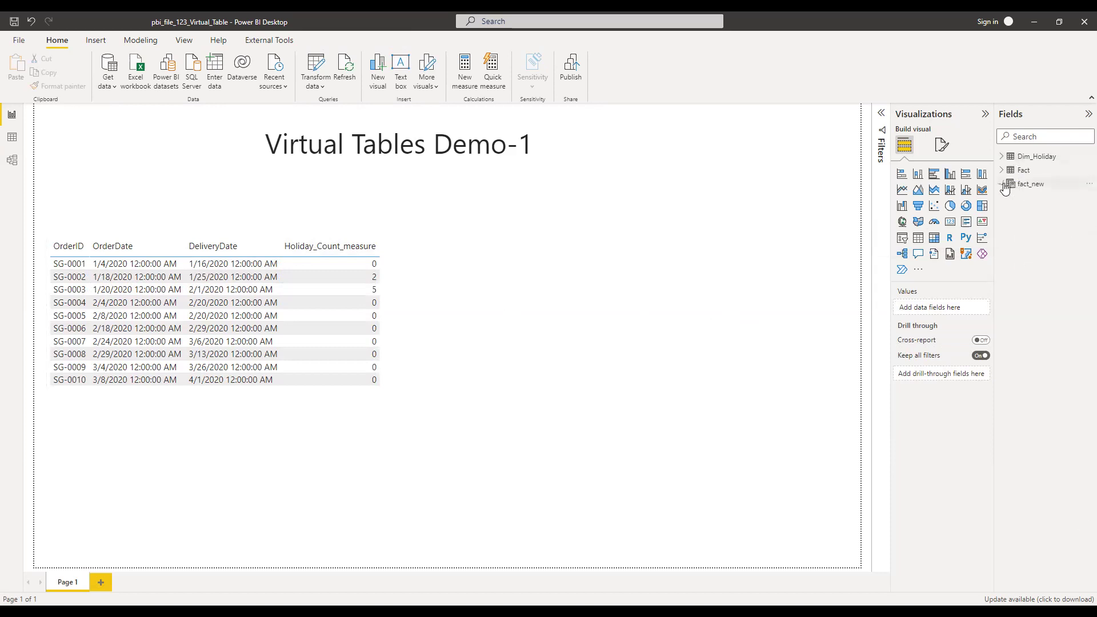